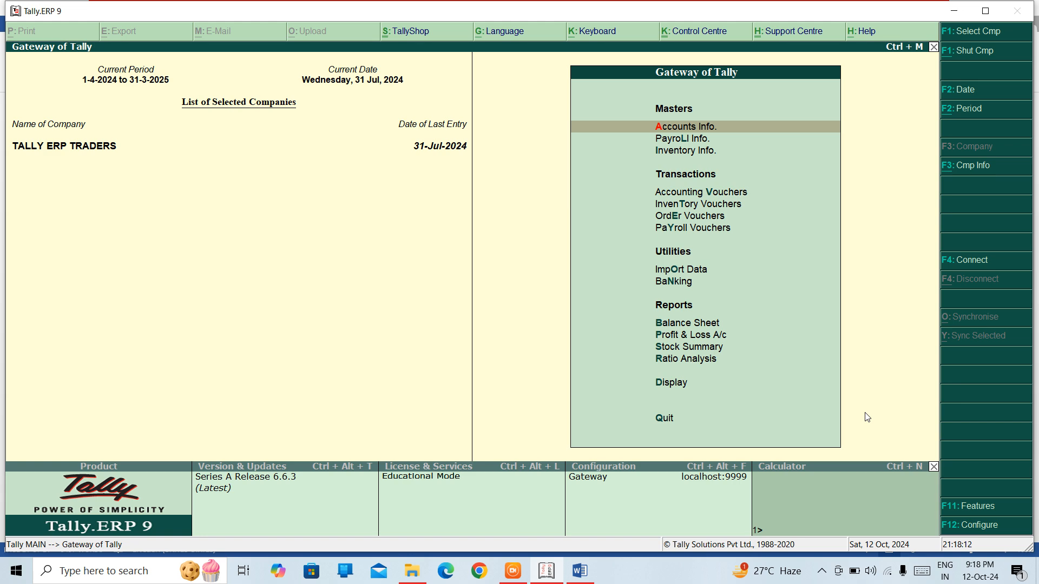
Step: Display the Statements of Accounts report group
key("Down")
key("Down")
key("Down")
key("Down")
key("Down")
key("Down")
key("Down")
key("Down")
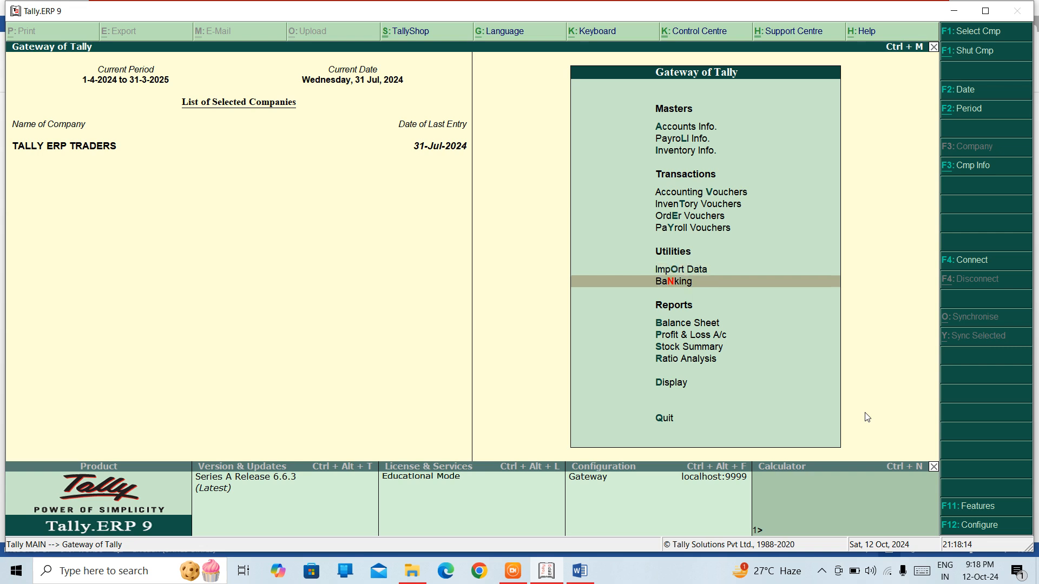
key("Down")
key("Down")
key("Down")
key("Down")
key("Down")
key("Return")
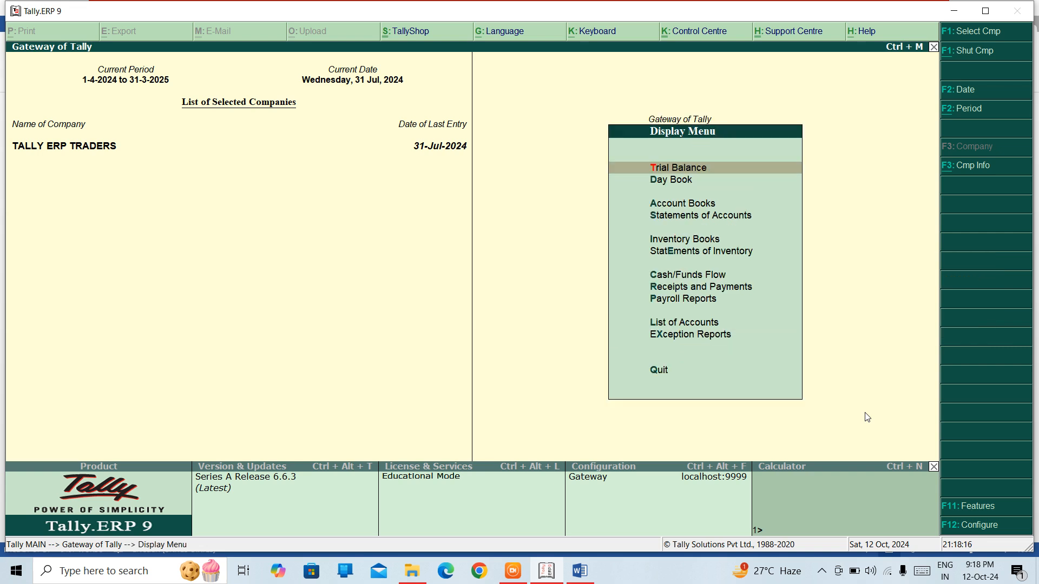
key("Down")
key("Down")
key("Down")
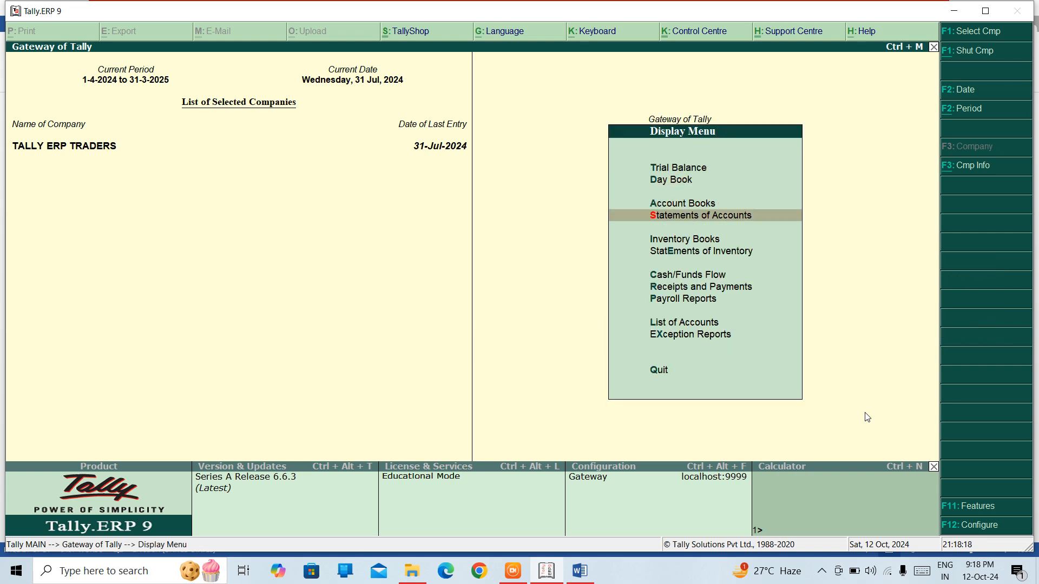
key("Return")
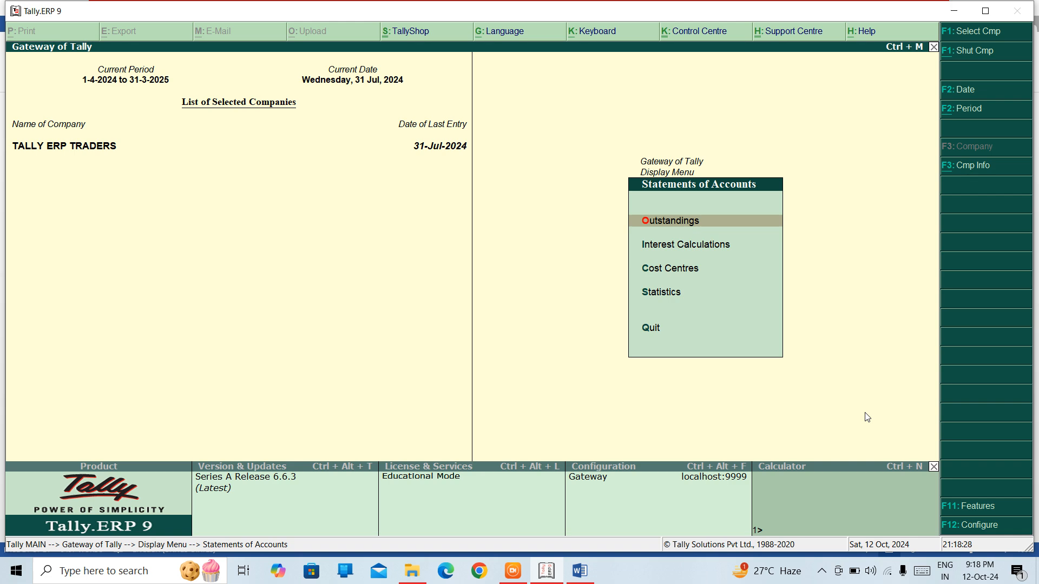
Step: Look over the Outstandings report choices for receivables, payables, ledger and group, and return to Statements of Accounts
key("Return")
key("Down")
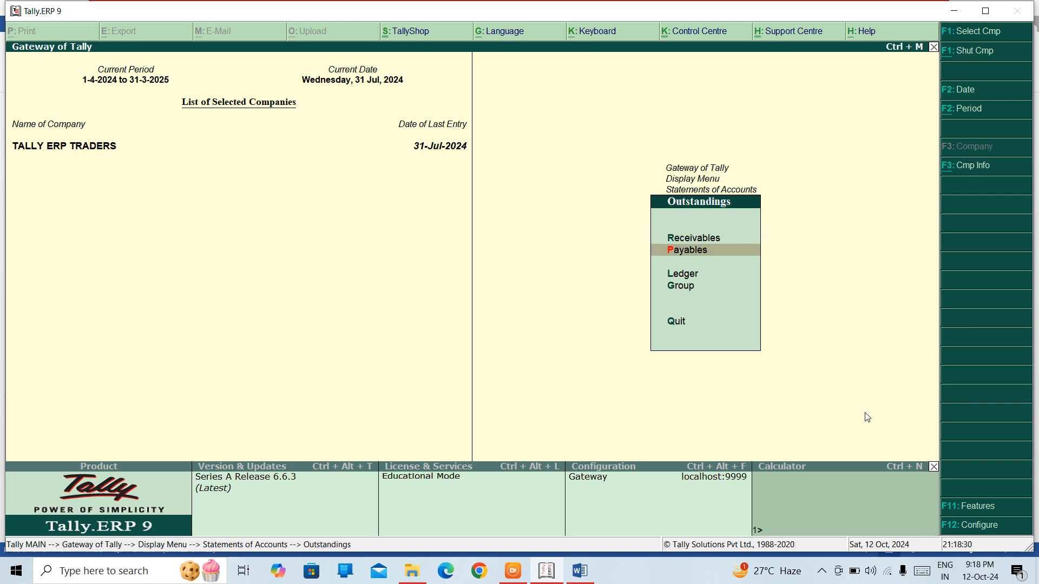
key("Up")
key("Down")
key("Down")
key("Down")
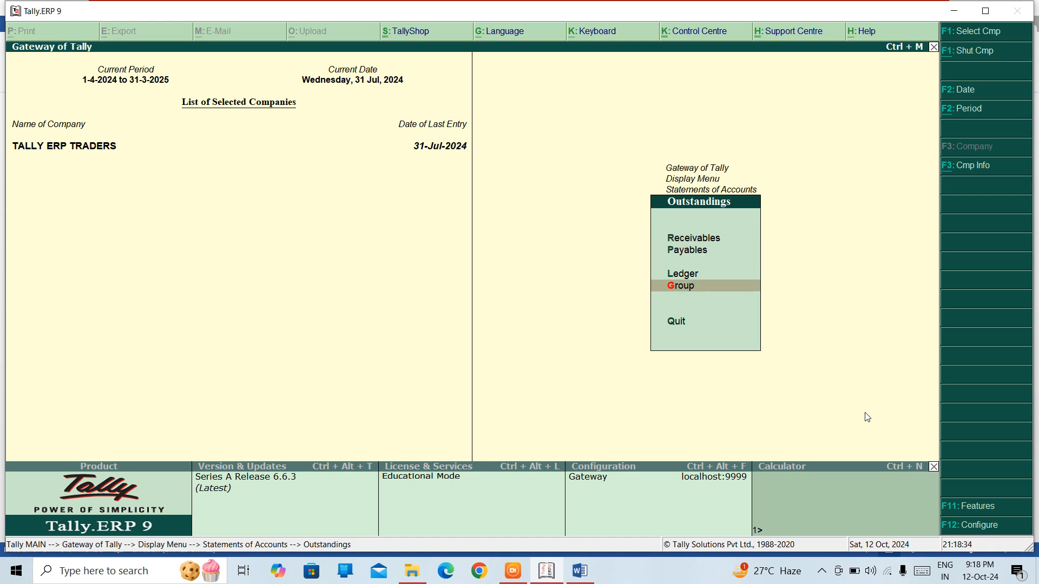
key("Escape")
Step: Look over the Interest Calculations choices for interest receivable and payable, and return to Statements of Accounts
key("Down")
key("Return")
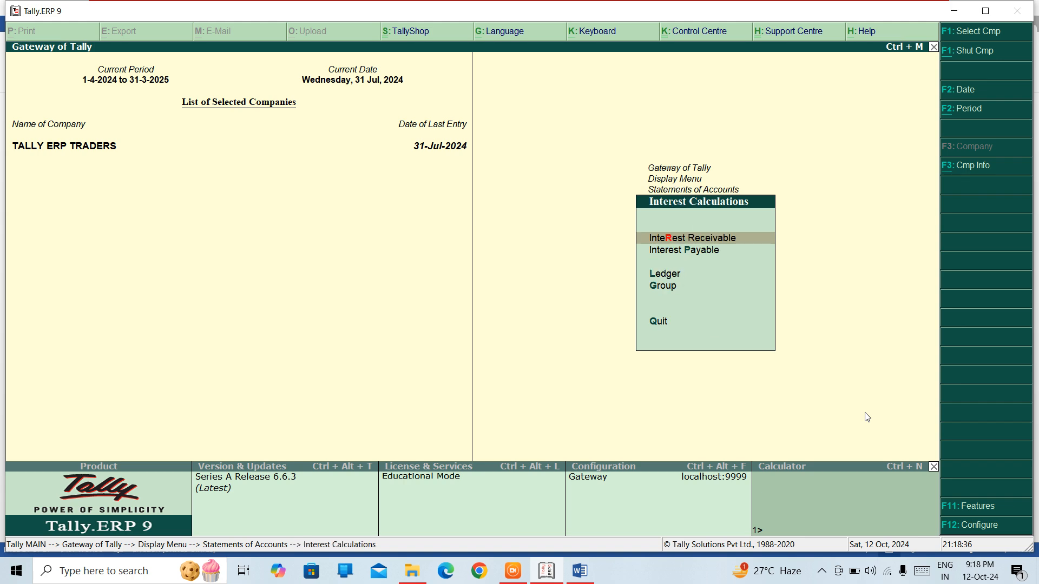
key("Down")
key("Up")
key("Down")
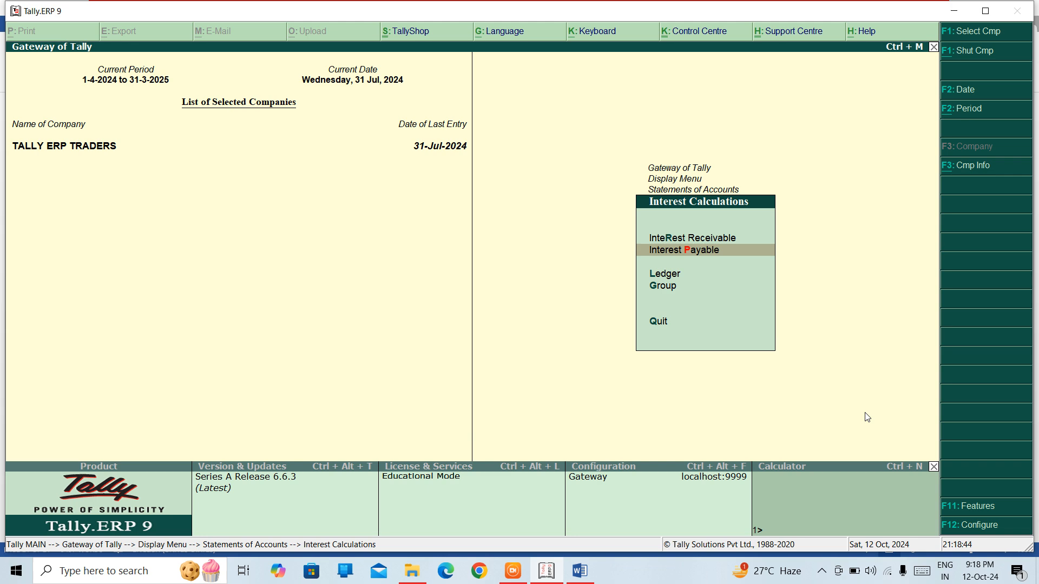
key("Escape")
Step: Look over the Cost Centres choices, from category summary to group break-up, and return to Statements of Accounts
key("Down")
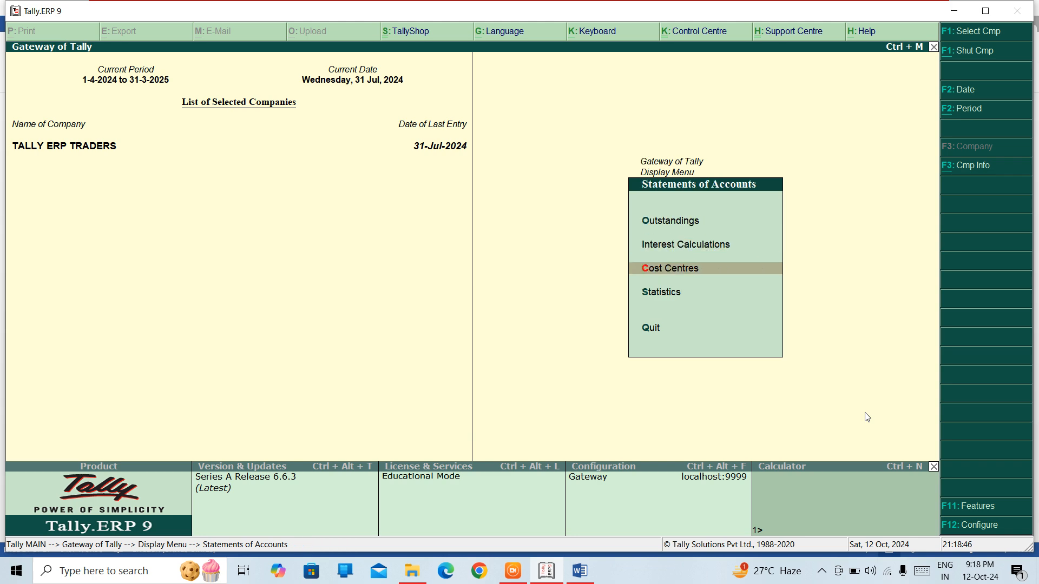
key("Return")
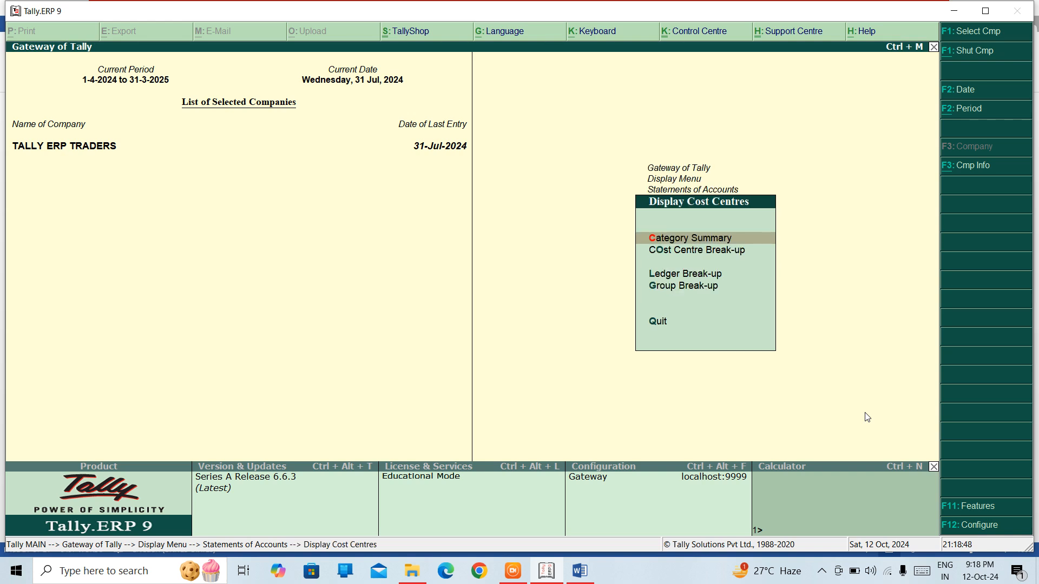
key("Down")
key("Down")
key("Down")
key("Up")
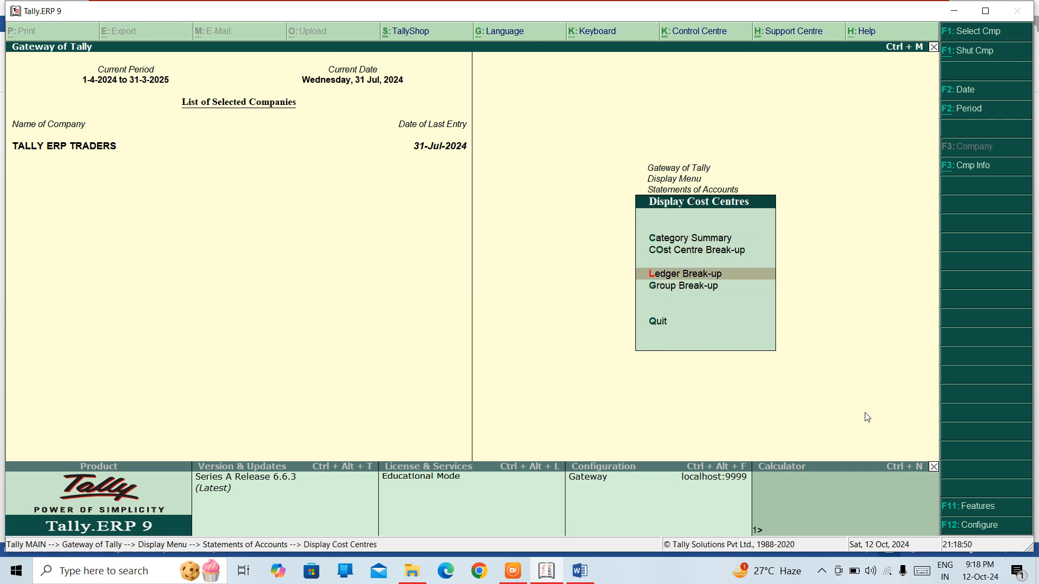
key("Down")
key("Escape")
Step: Open the Statistics report and examine its voucher types and account types
key("Down")
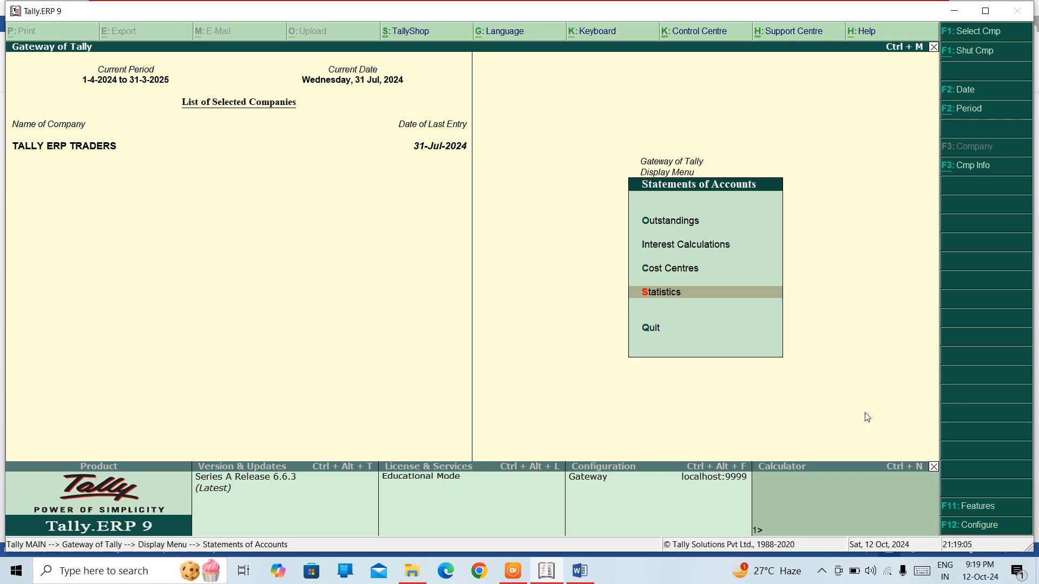
key("Return")
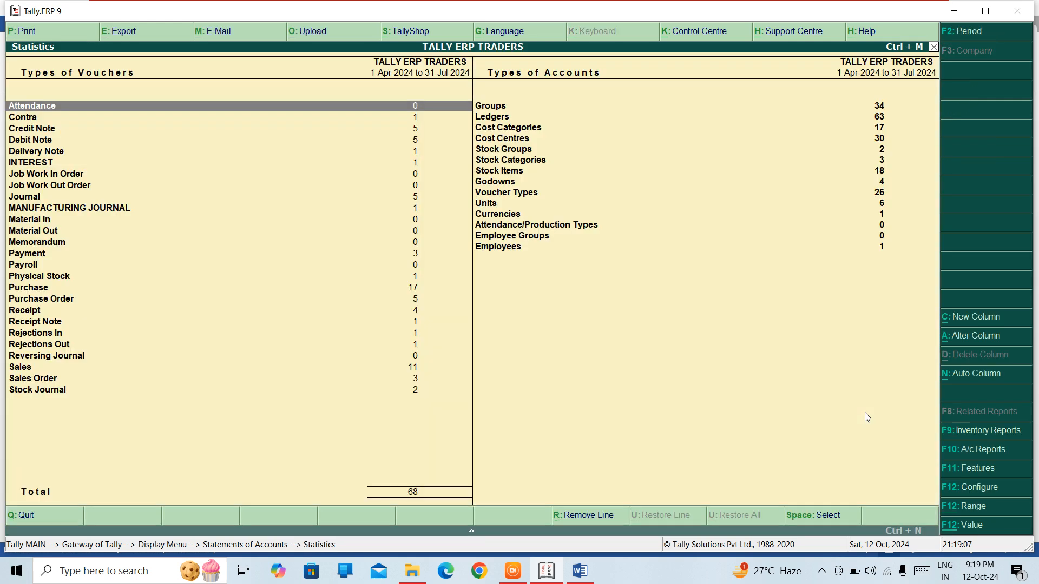
key("Down")
key("Down")
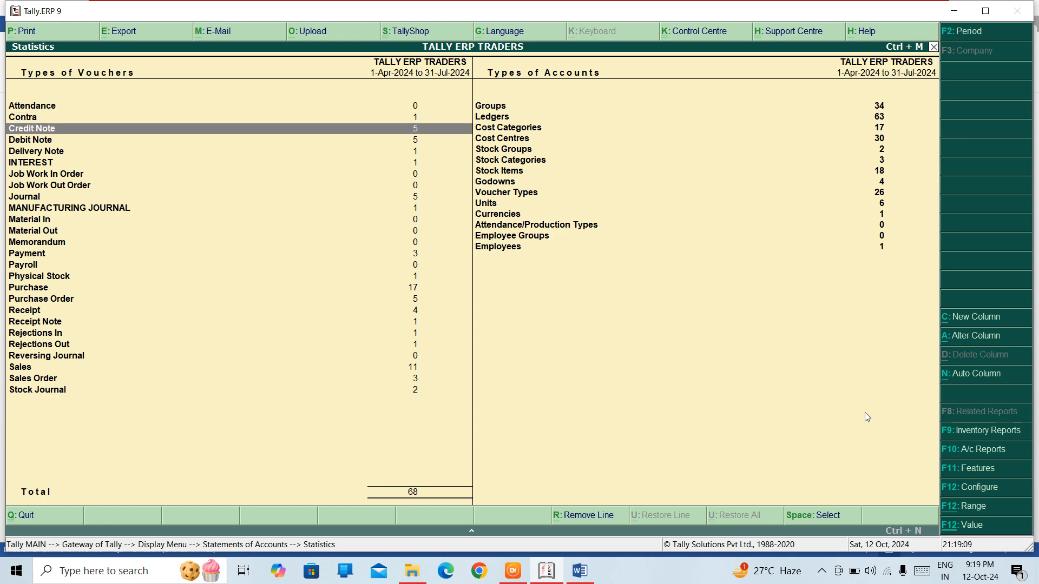
key("Right")
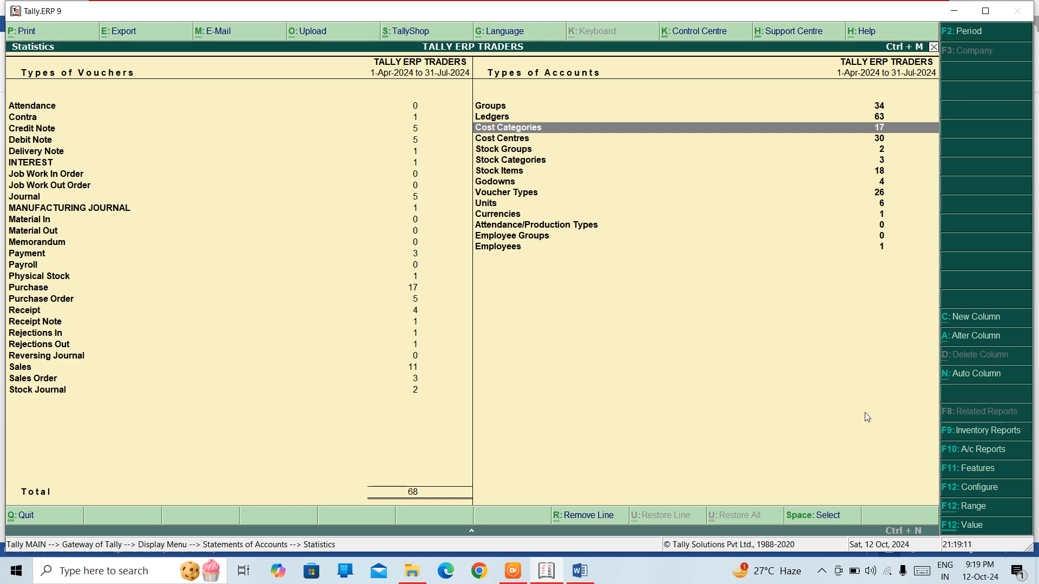
Step: Open the Ledgers entry in the statistics, look through the list of ledgers, and return to Statistics
key("Up")
key("Return")
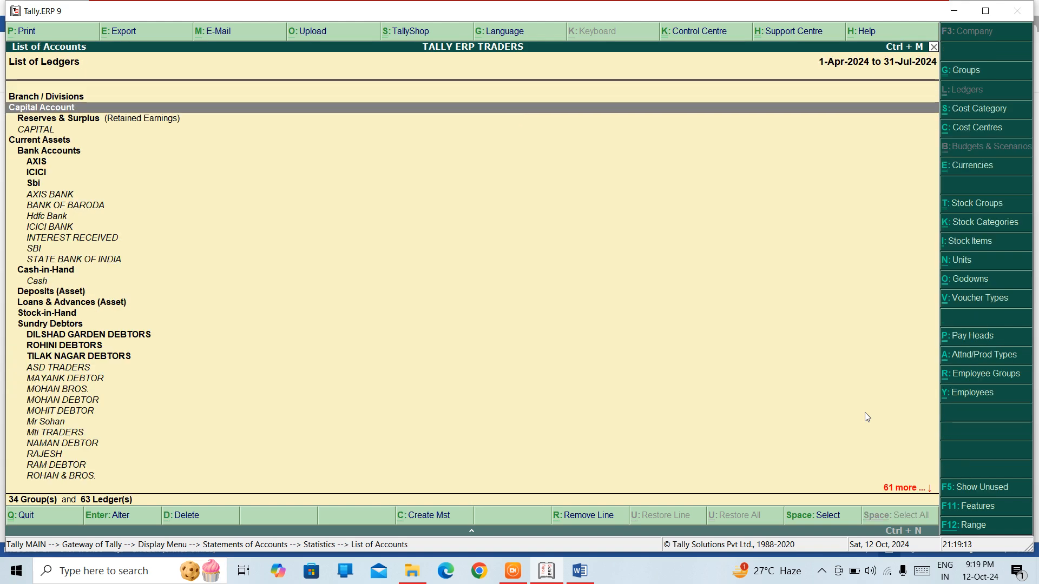
key("Down")
key("Down")
key("Down")
key("Down")
key("Down")
key("Down")
key("Down")
key("Down")
key("Down")
key("Down")
key("Down")
key("Down")
key("Down")
key("Down")
key("Down")
key("Down")
key("Down")
key("Down")
key("Down")
key("Down")
Step: Open the Cost Centres entry in the statistics, look through the list of cost centres, and return to Statistics
key("Down")
key("Down")
key("Down")
key("Down")
key("Down")
key("Down")
key("Down")
key("Down")
key("Down")
key("Down")
key("Down")
key("Down")
key("Down")
key("Down")
key("Down")
key("Down")
key("Down")
key("Down")
key("Down")
key("Down")
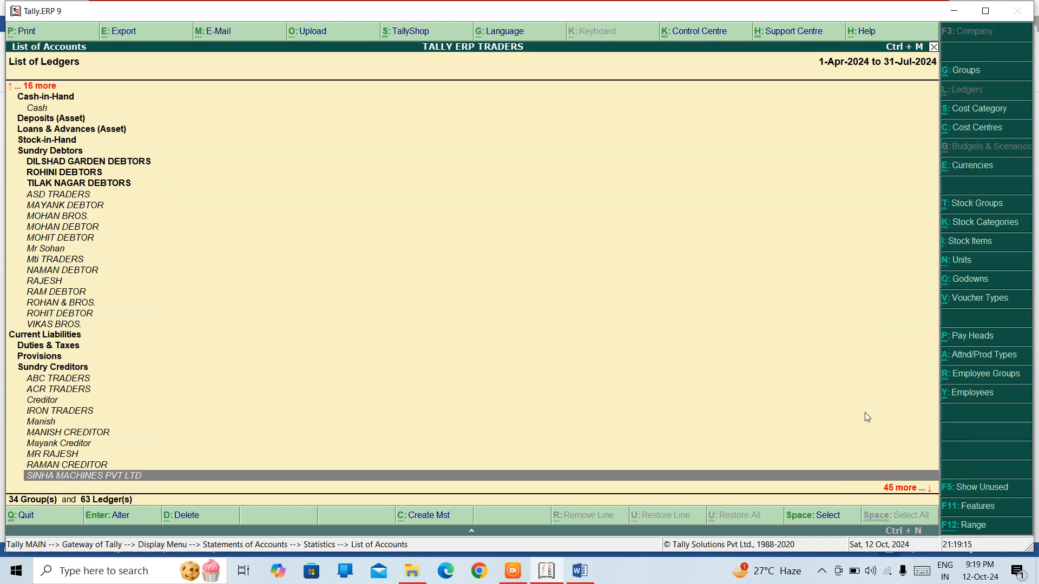
key("Escape")
key("Down")
key("Down")
key("Return")
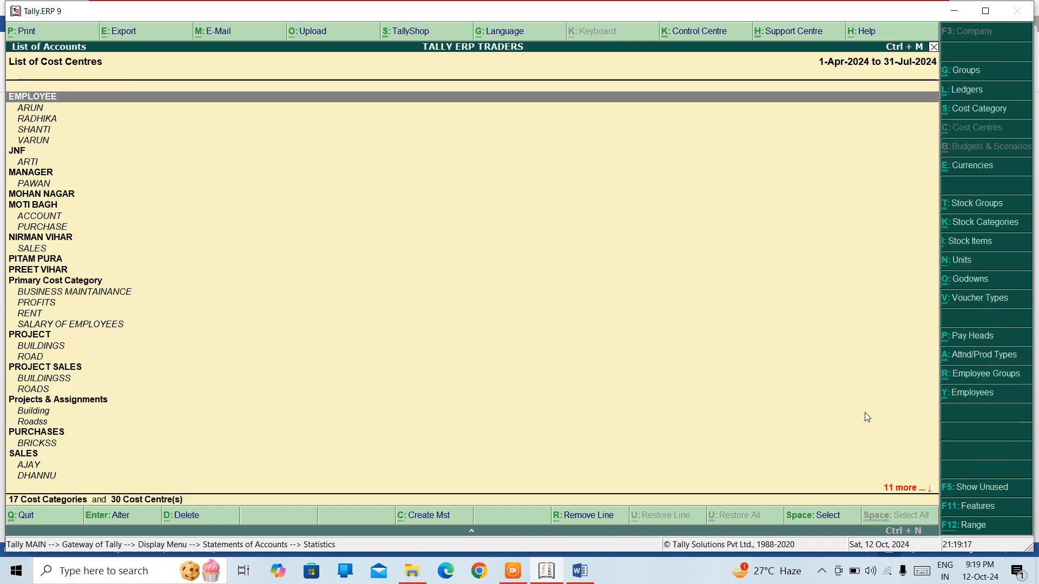
key("Down")
key("Down")
key("Down")
key("Down")
key("Down")
key("Down")
key("Down")
key("Down")
key("Down")
key("Down")
key("Down")
key("Down")
key("Down")
key("Down")
key("Down")
key("Down")
key("Down")
key("Down")
key("Down")
key("Down")
key("Down")
key("Down")
key("Down")
key("Down")
key("Down")
key("Escape")
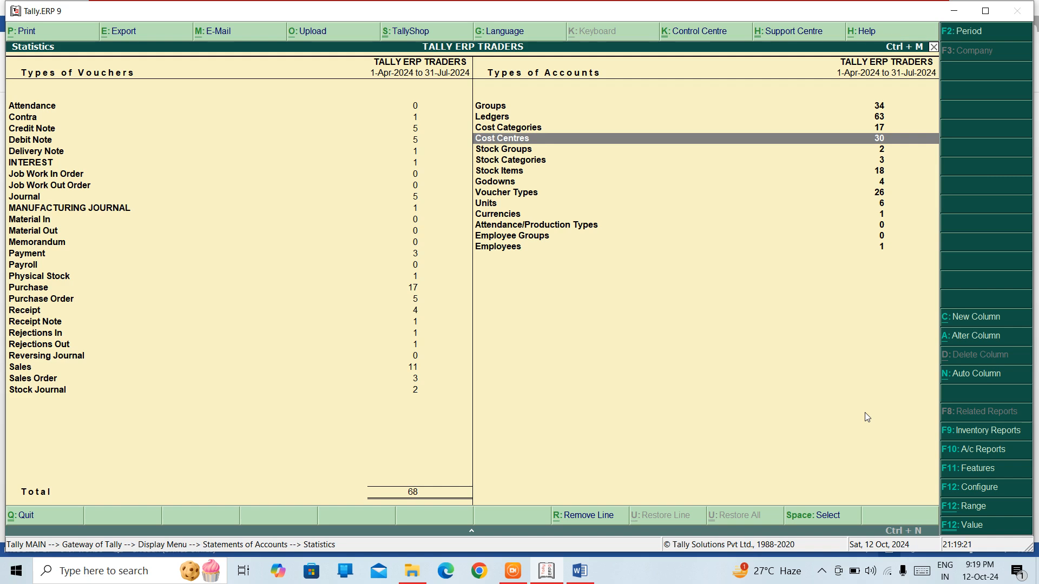
Step: Drill down from the Credit Note statistics to the April voucher list and view its first voucher
key("Left")
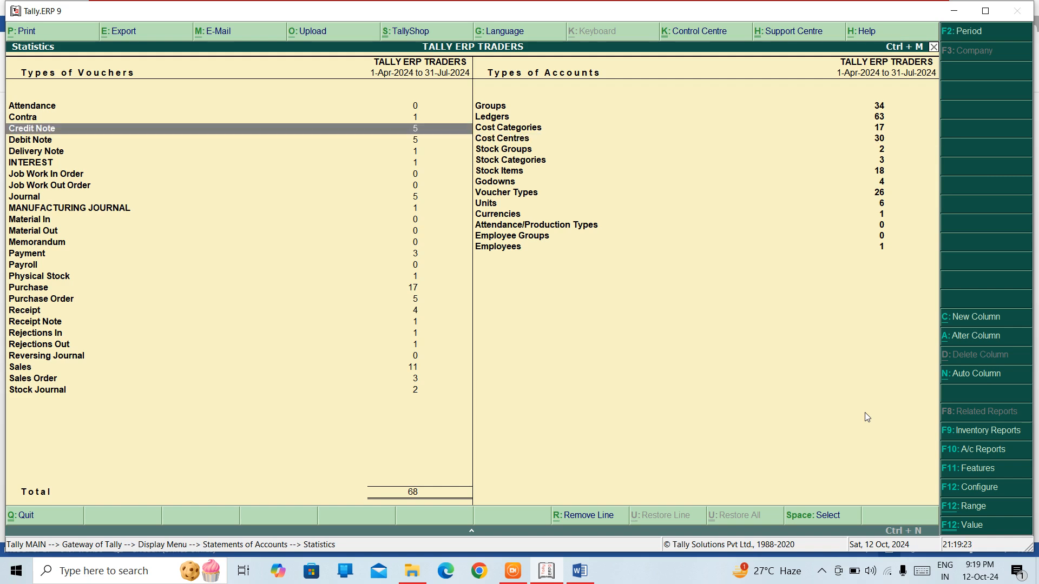
key("Return")
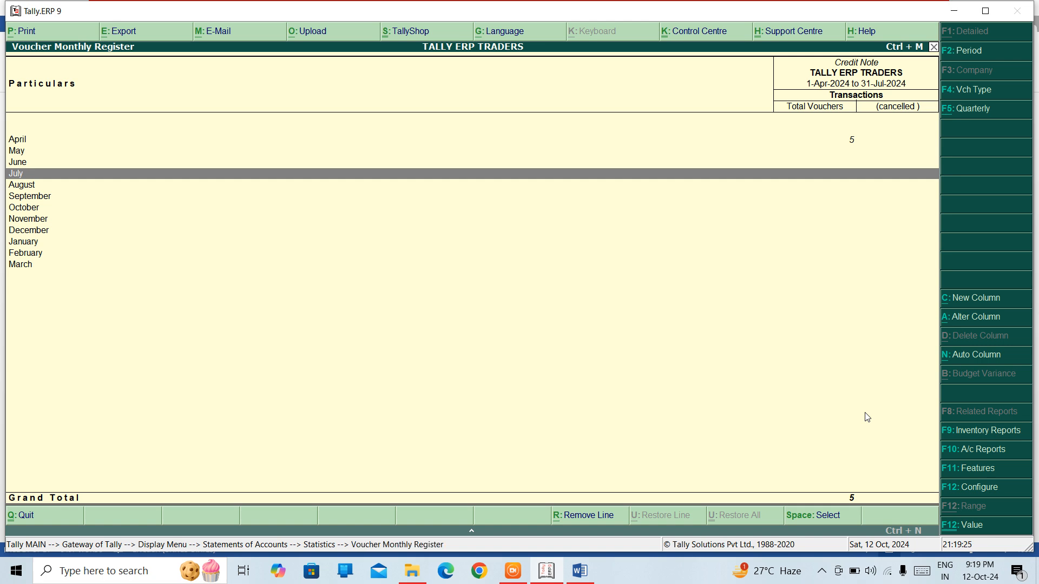
key("Up")
key("Up")
key("Up")
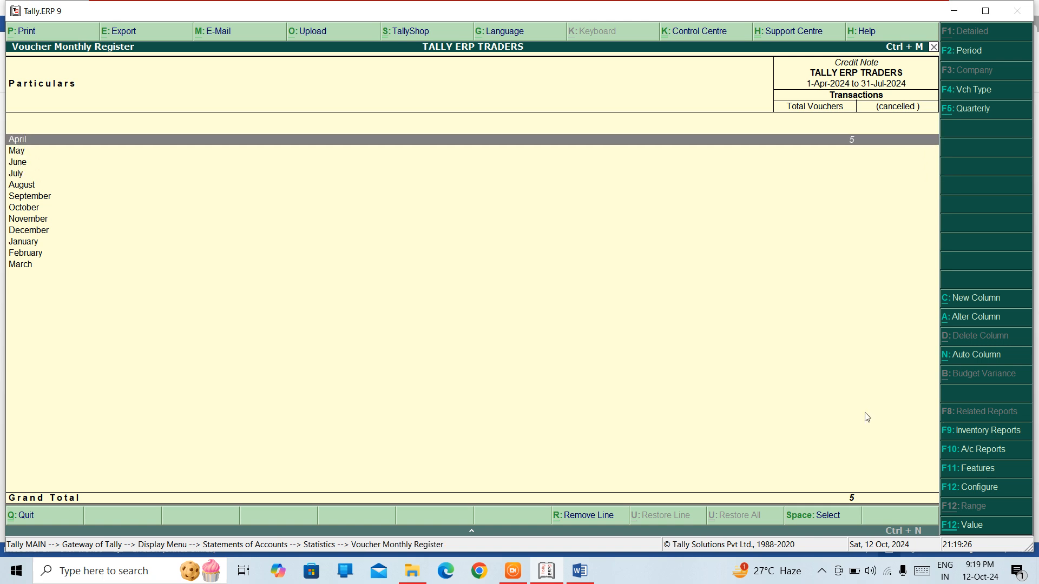
key("Return")
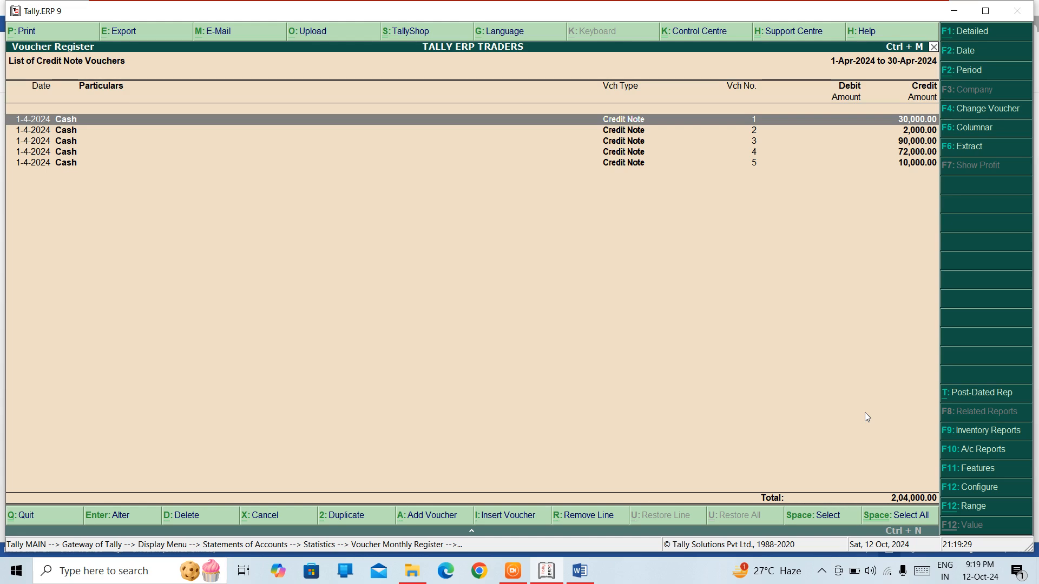
key("Return")
key("Escape")
key("Return")
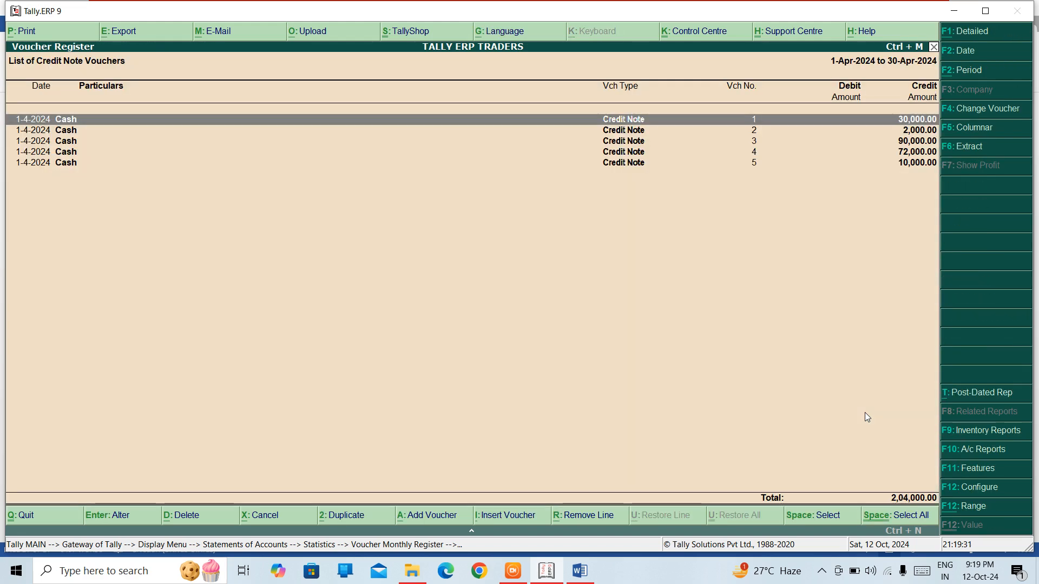
Step: Close the voucher registers and Statistics report and return to the Gateway of Tally
key("Escape")
key("Escape")
key("Escape")
key("Escape")
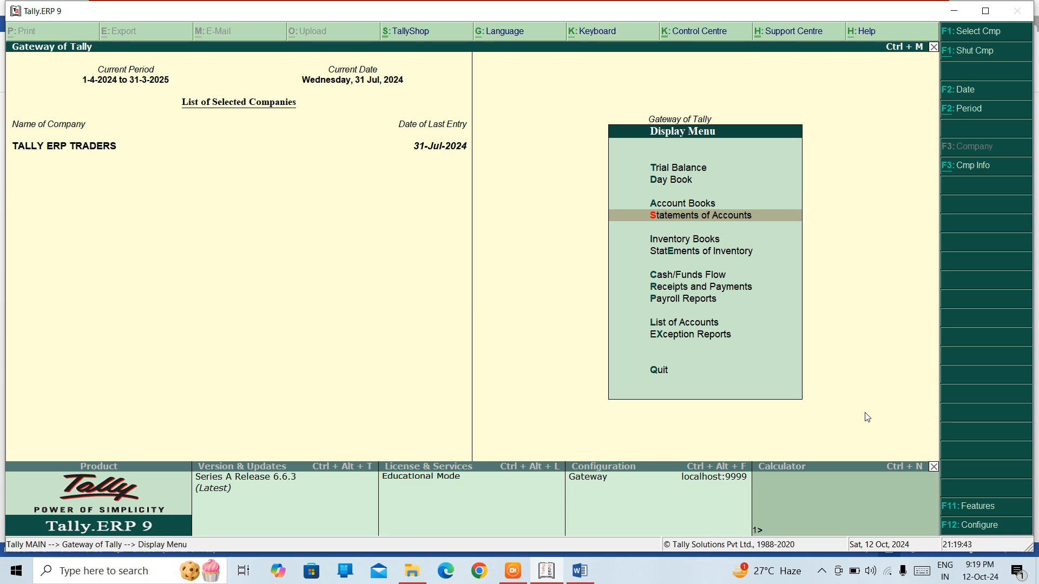
key("Escape")
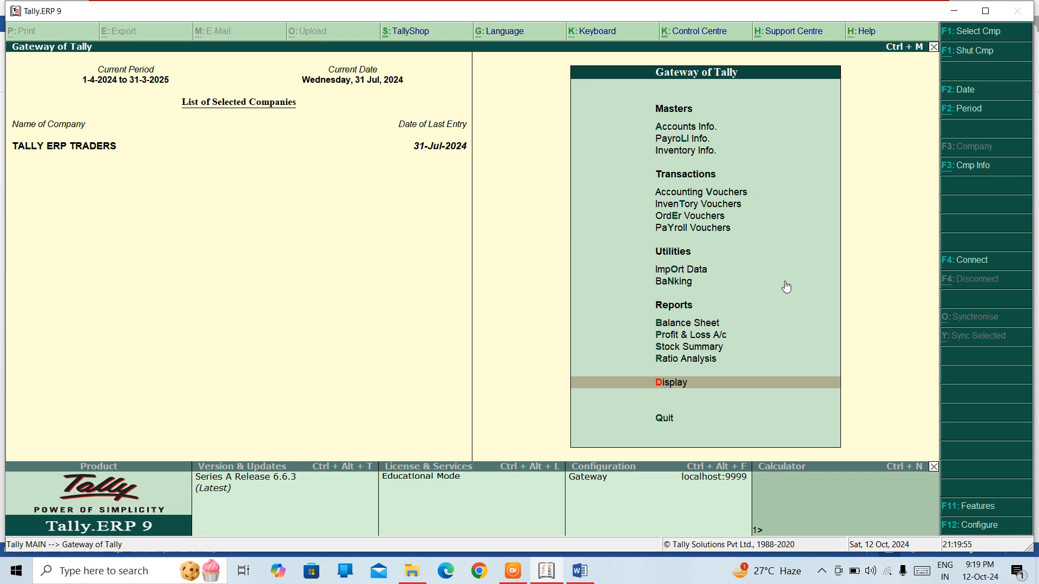
Step: Switch to the TALLY ERP 9 NOTES document in Word and enter the heading "STATEMENTS OF INVENTORY"
left_click(578, 572)
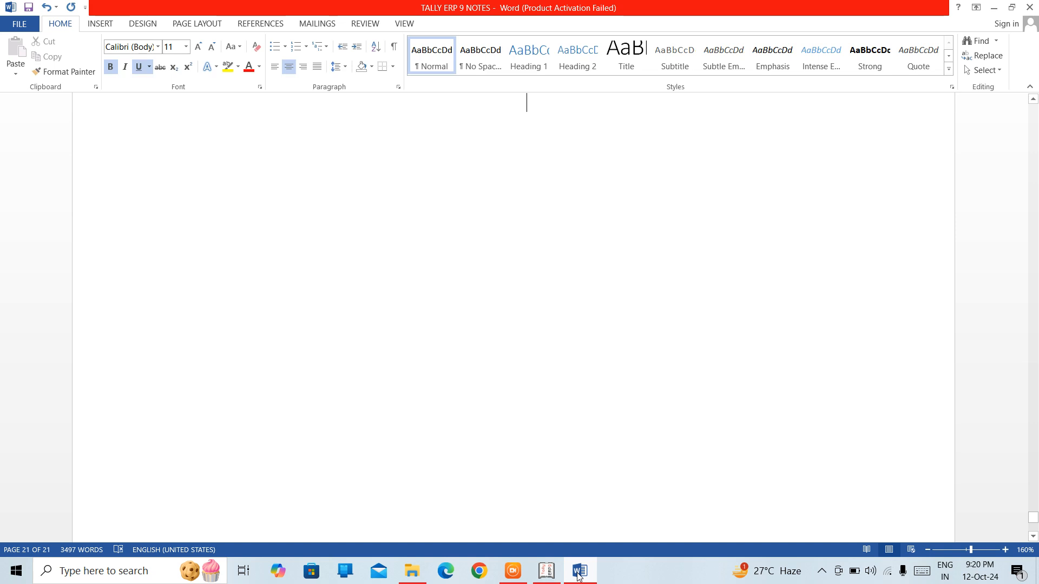
type("S")
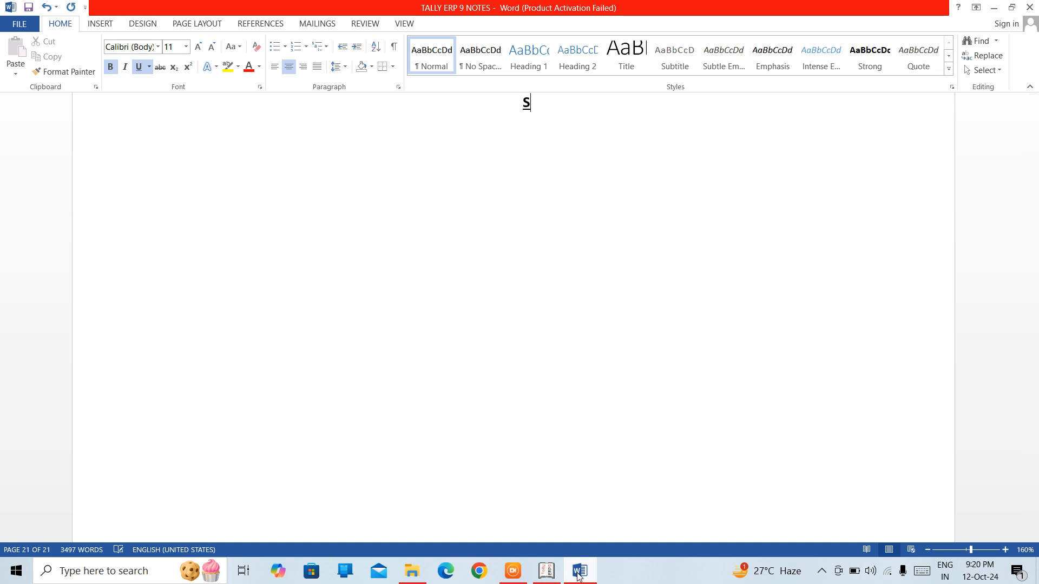
type("TATEMENT")
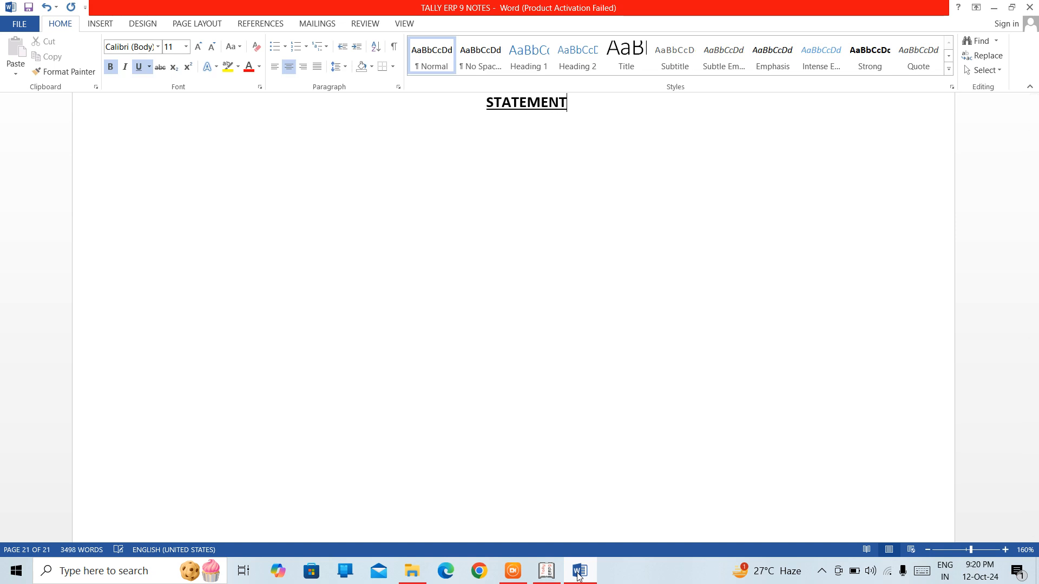
type("S OF ION")
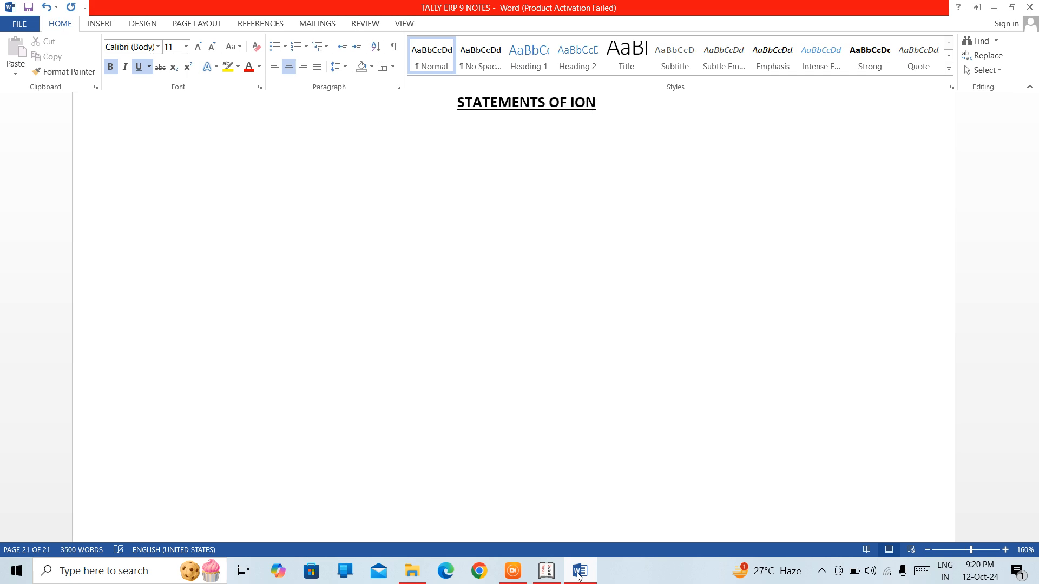
key("BackSpace")
key("BackSpace")
type("NVENT")
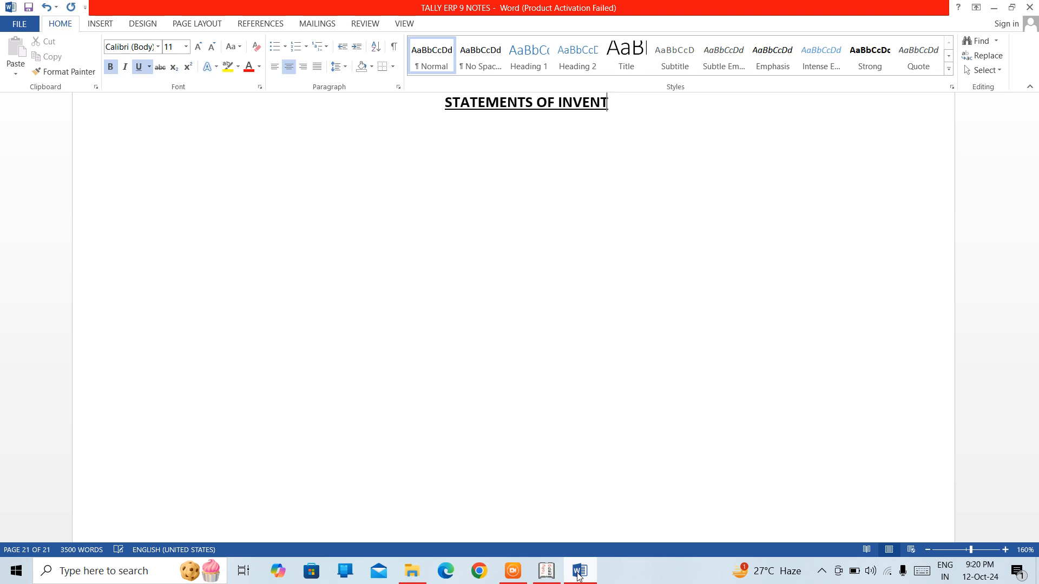
type("ORY")
Step: Below the heading, write the opening words "IT PROVIDES A COMPREHENSIVE VIEW OF INVENTORY LEVELS"
key("Down")
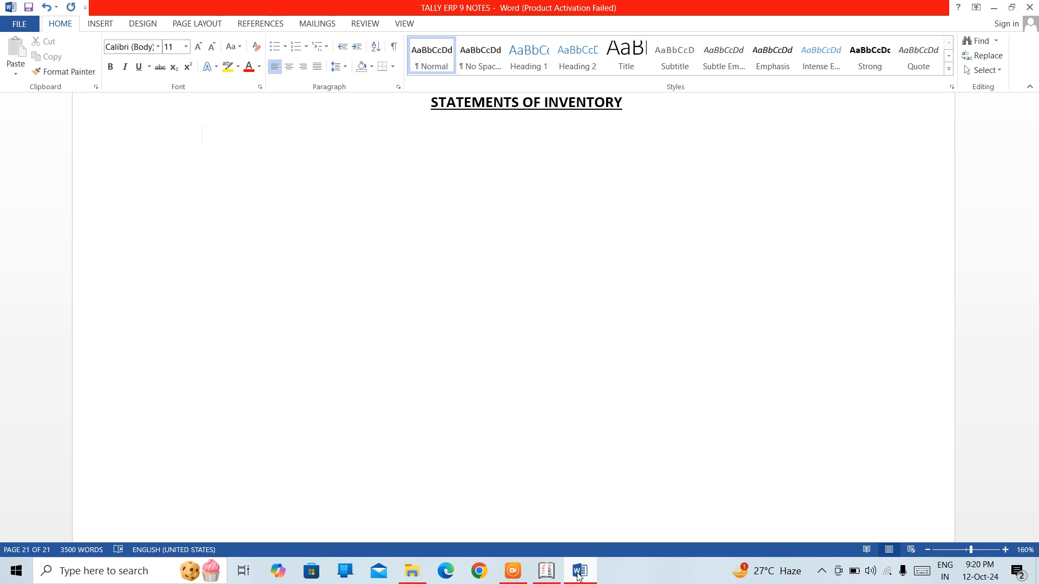
type("IT PROVIDES")
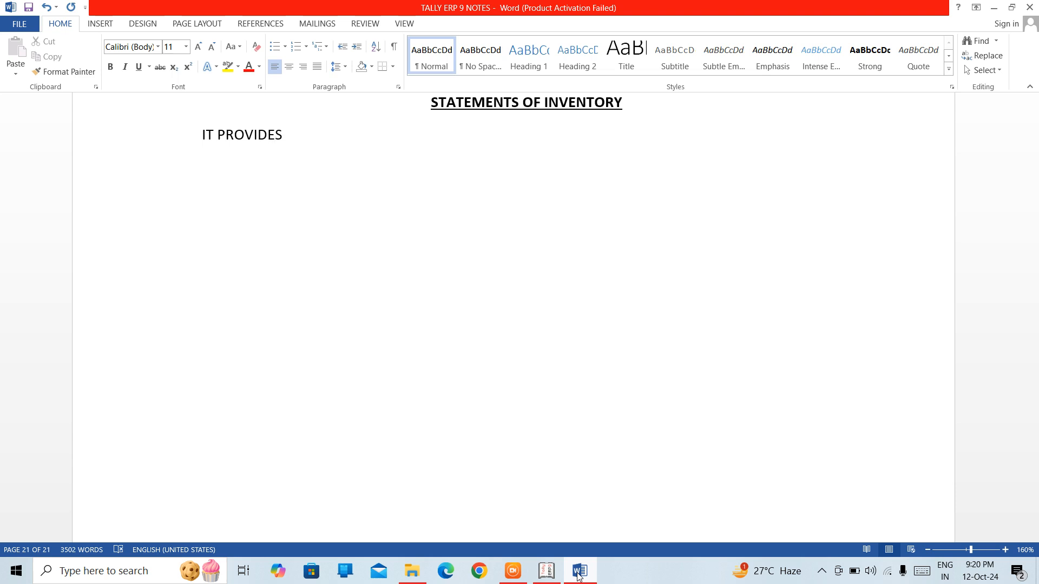
type(" A COMPREHENSIV")
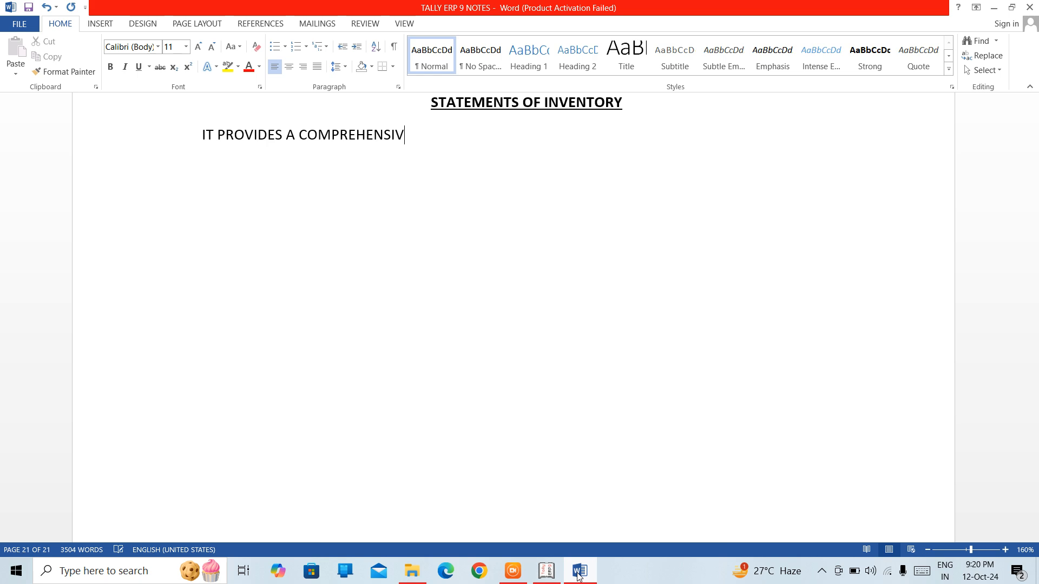
type("E VIEW OF")
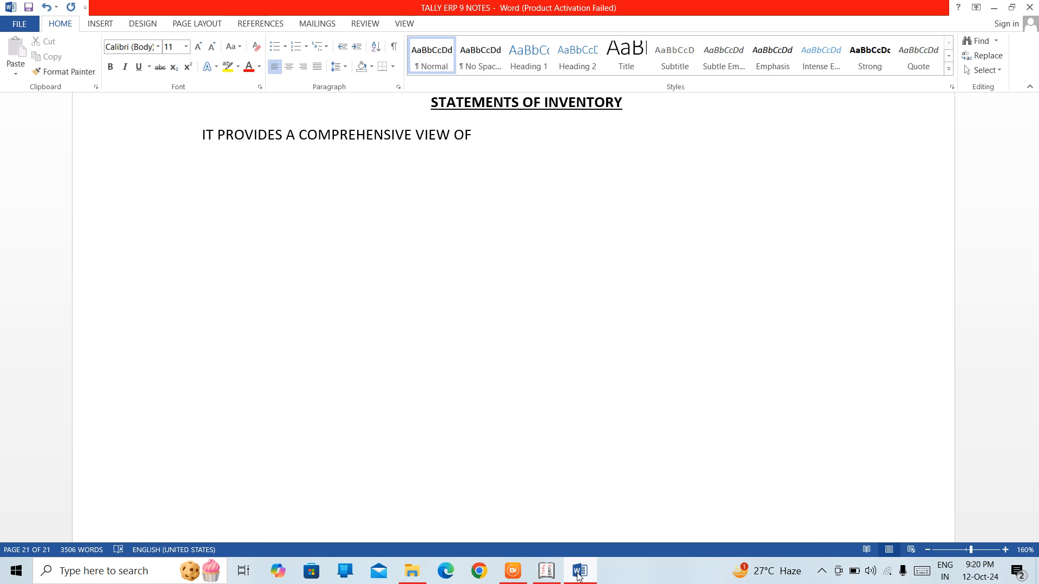
type(" INVENTORY LEVELS")
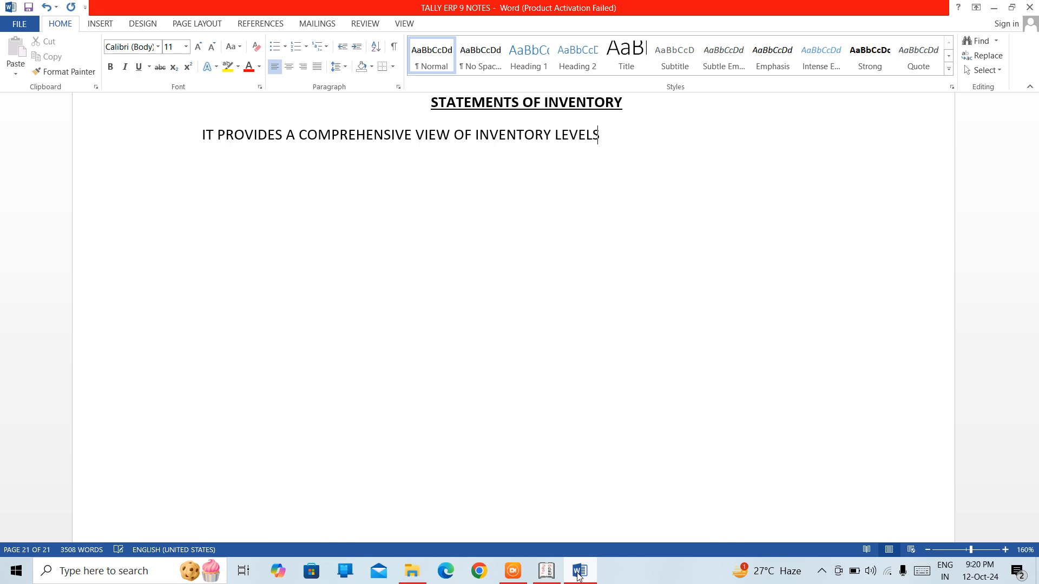
type(", VA")
type("LUATUO")
Step: Complete the introductory sentence with ", VALUATTION, & MOVEMENT."
key("BackSpace")
key("BackSpace")
type("TION")
type(", ")
type("%")
key("BackSpace")
type("& ")
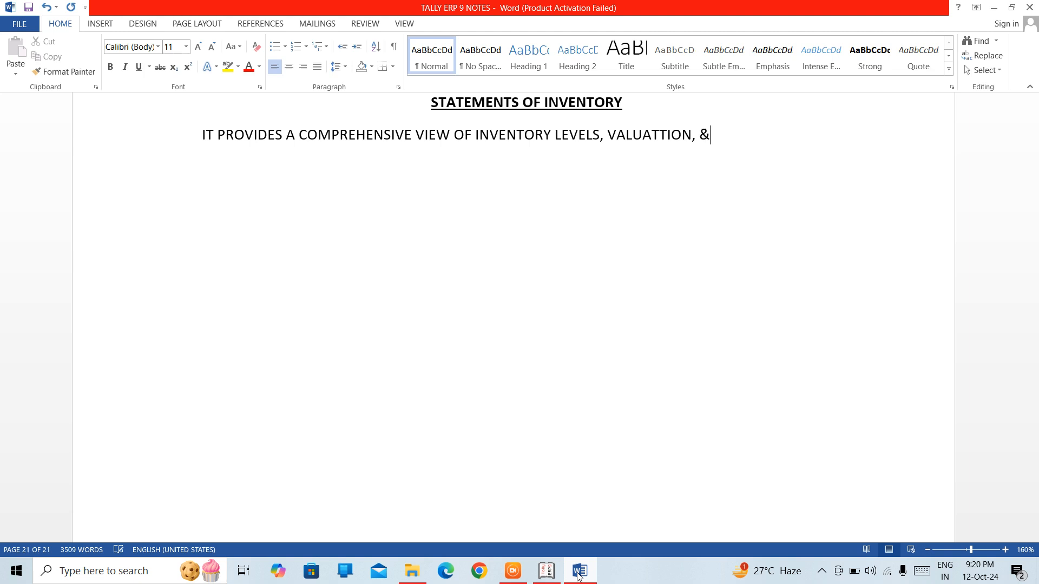
type("MOVEMENT.")
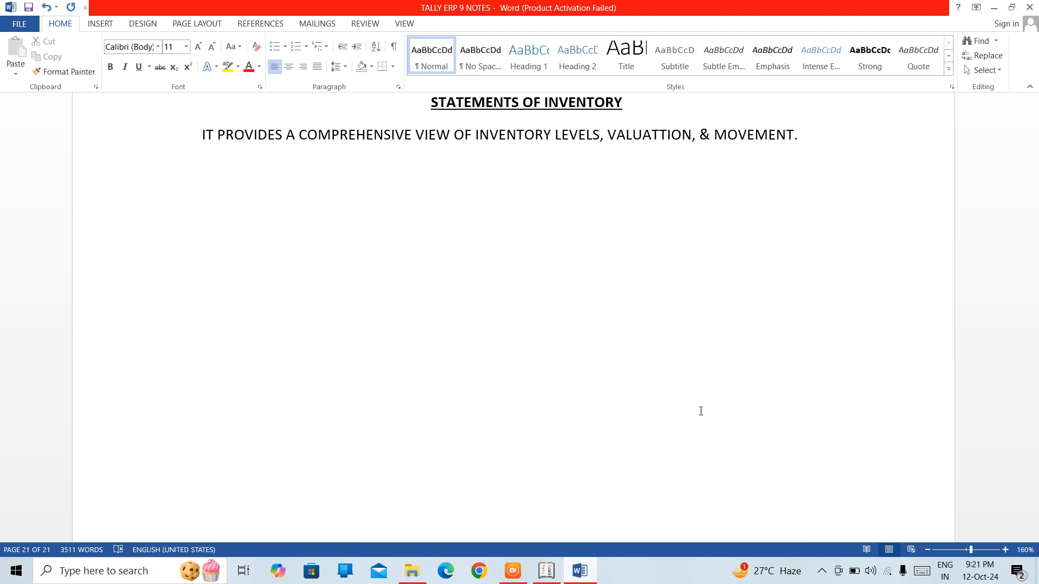
Step: Correct the spelling of "VALUATTION" to "VALUATION" in the introductory sentence
left_click(660, 137)
key("BackSpace")
key("Right")
key("Right")
key("Right")
key("Right")
key("Right")
key("Right")
key("Right")
key("Right")
key("Right")
key("Right")
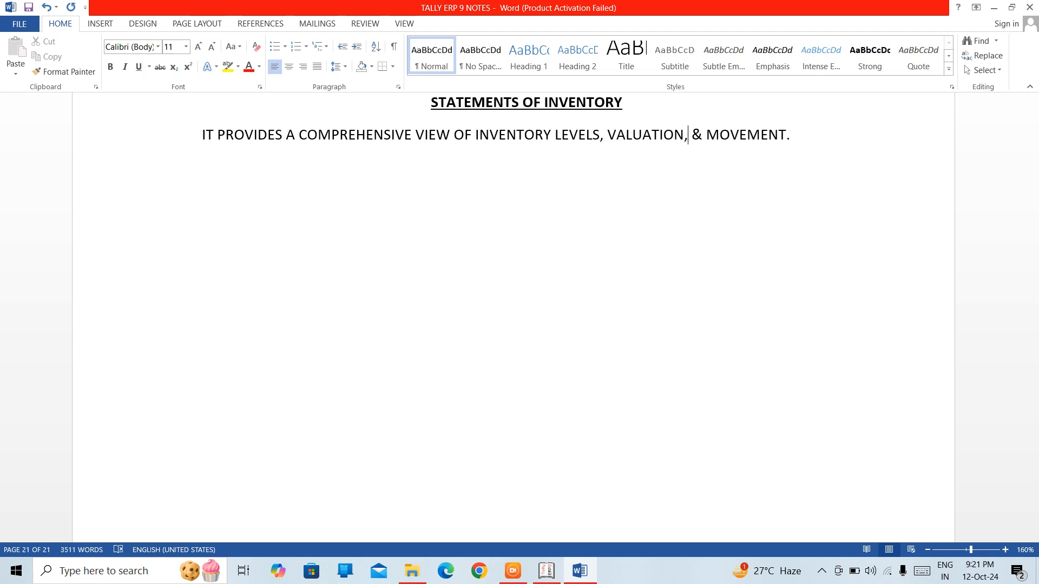
key("Right")
key("Right")
key("Right")
key("Right")
key("Right")
key("Right")
Step: Start a numbered list below the introductory sentence with "GODOWN SUMMARY" as its first item
type("1. STA")
key("BackSpace")
key("BackSpace")
key("BackSpace")
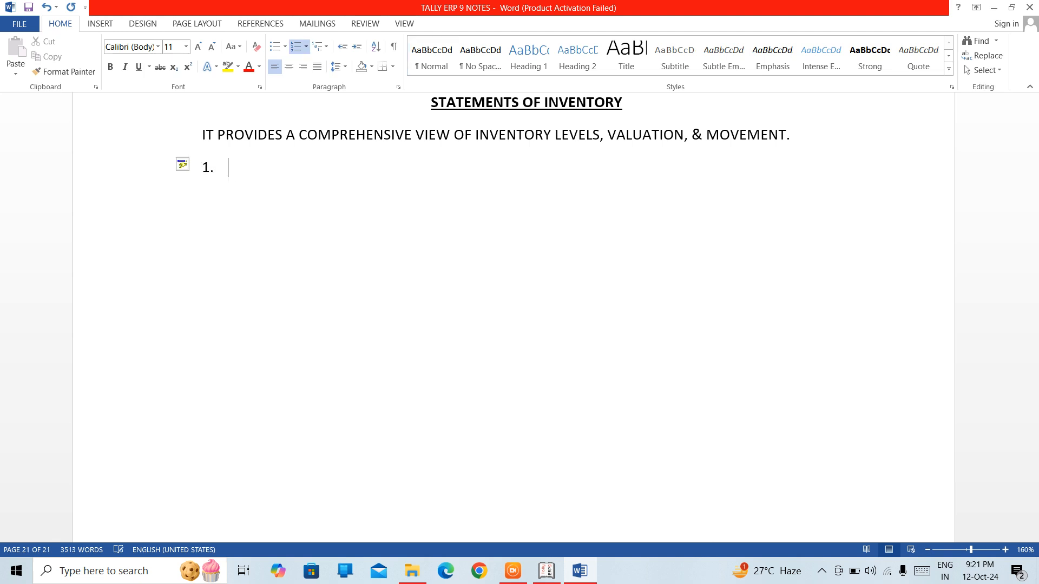
type("GODOWN SUM")
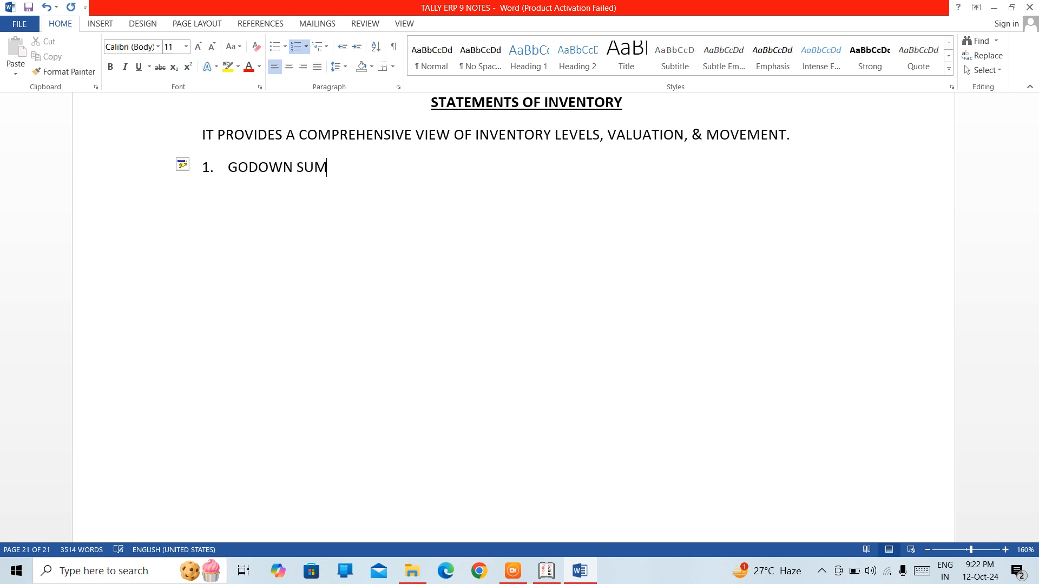
type("MARY")
key("Return")
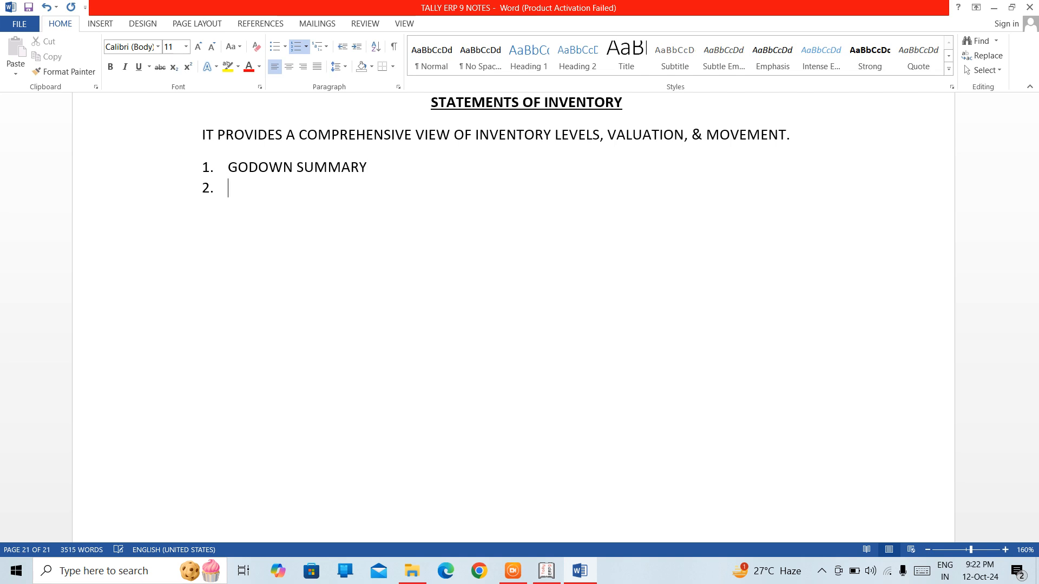
Step: Add "STOCK CATEGORY SUMARY" and "STOCK QUERY" as items 2 and 3 of the numbered list
type("STOCK CA")
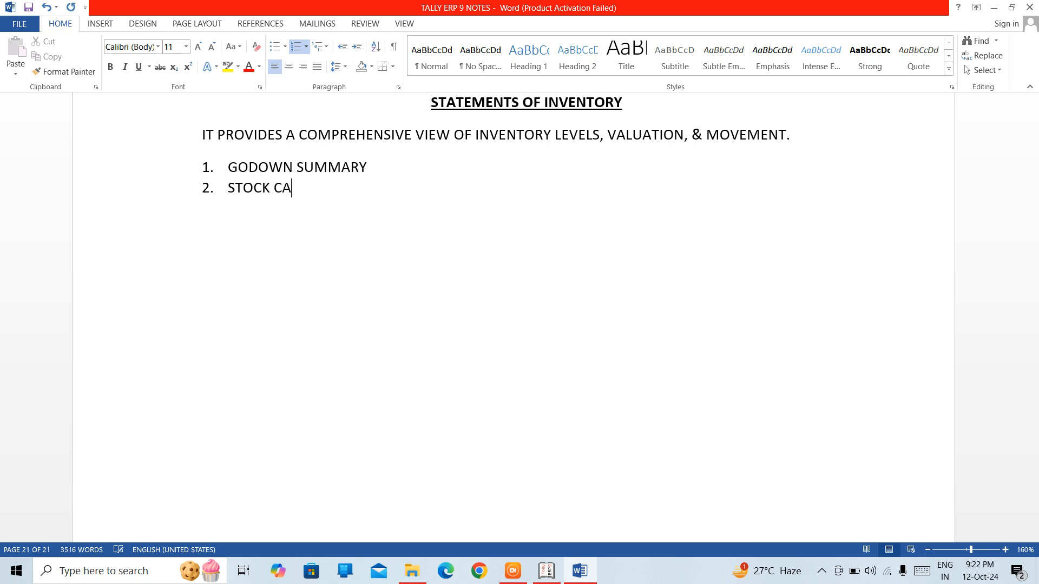
type("TEGORY SUMARY")
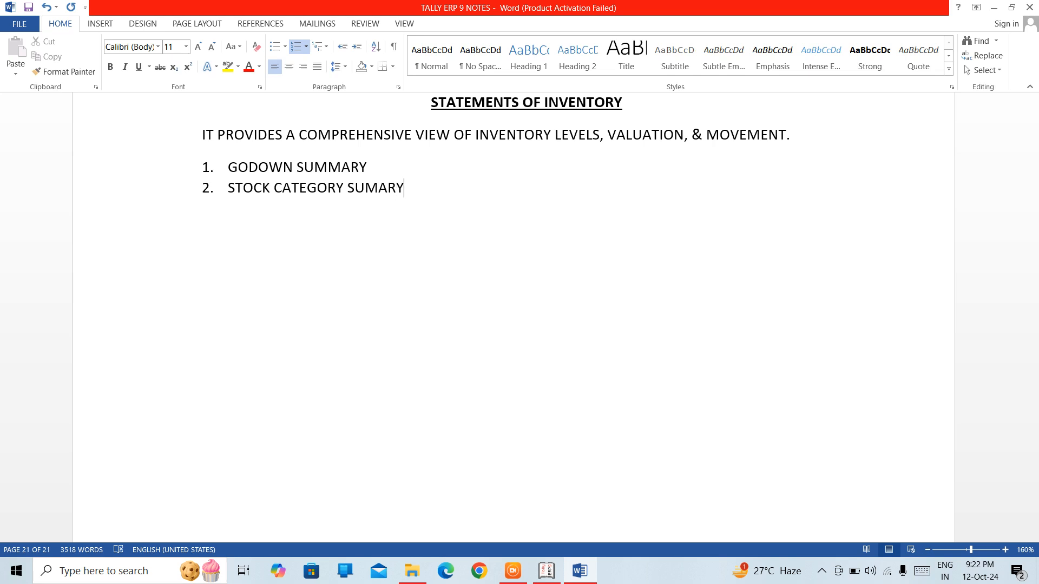
key("Return")
type("STOCK QUERY")
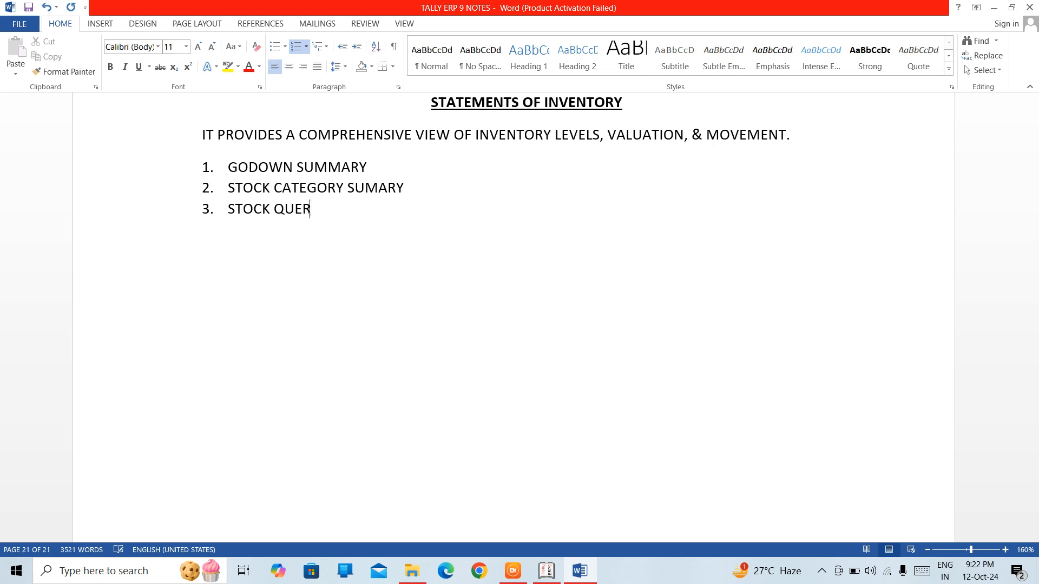
key("Return")
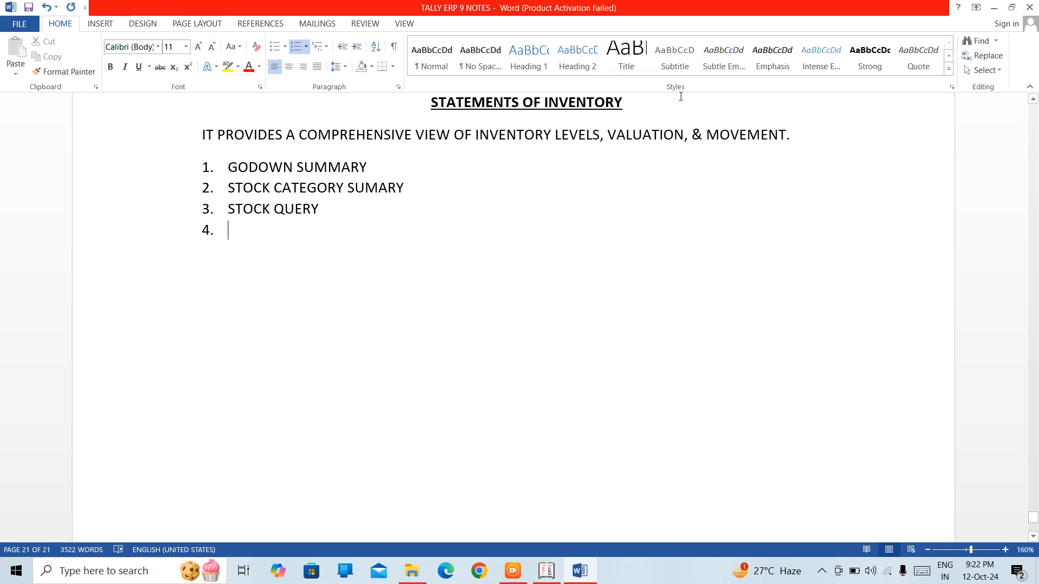
Step: Switch to Tally.ERP 9 and open the Statements of Inventory menu from the Display Menu to check its reports
left_click(547, 572)
key("Return")
key("Down")
key("Down")
key("Down")
key("Down")
key("Down")
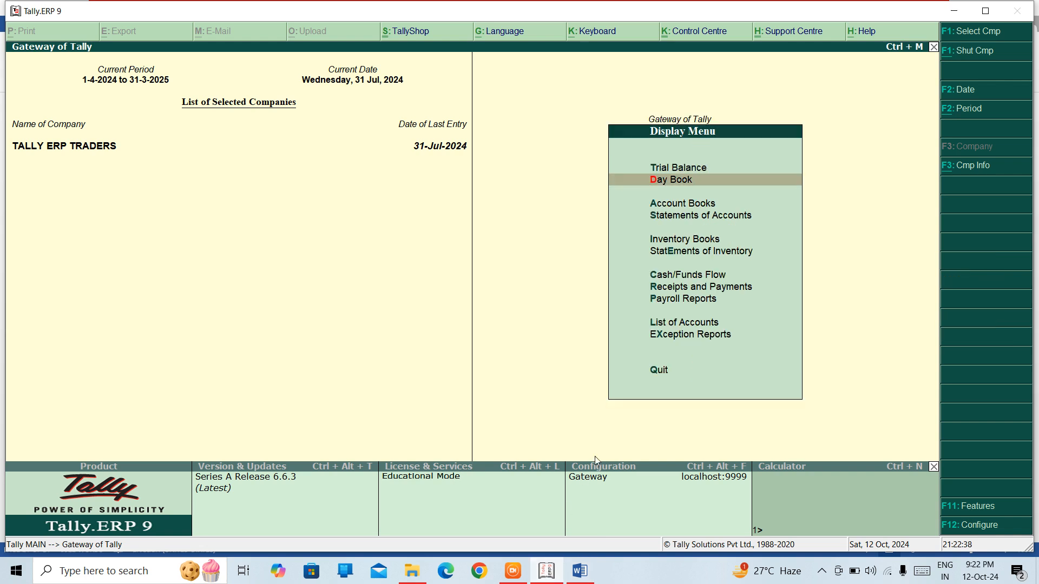
key("Return")
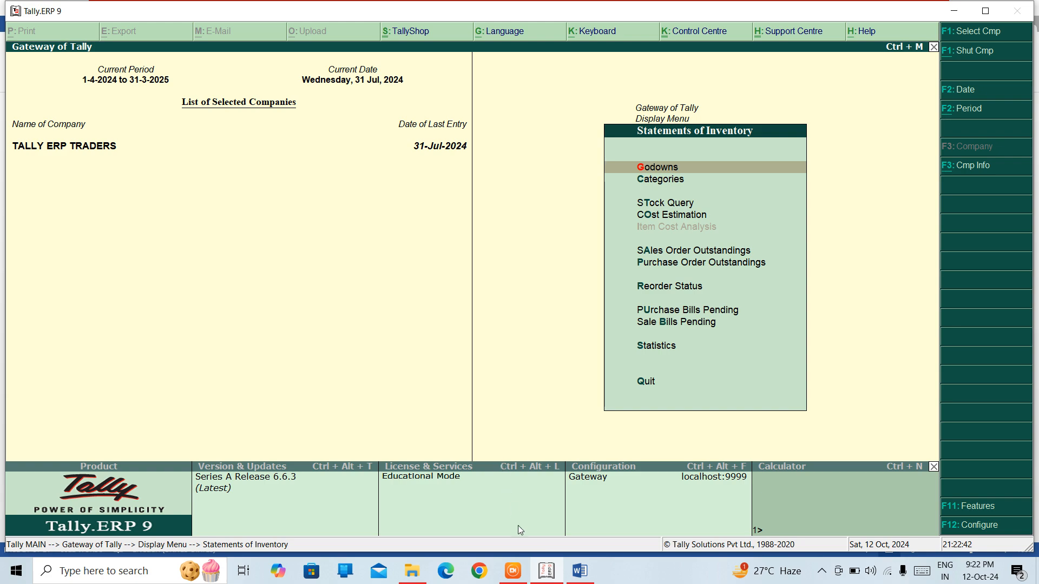
Step: Return to the Word notes and add "SALES ORDER OUTSTANDING" and "PURCHASE ORDER OUTSTANDING" as list items 4 and 5
left_click(581, 572)
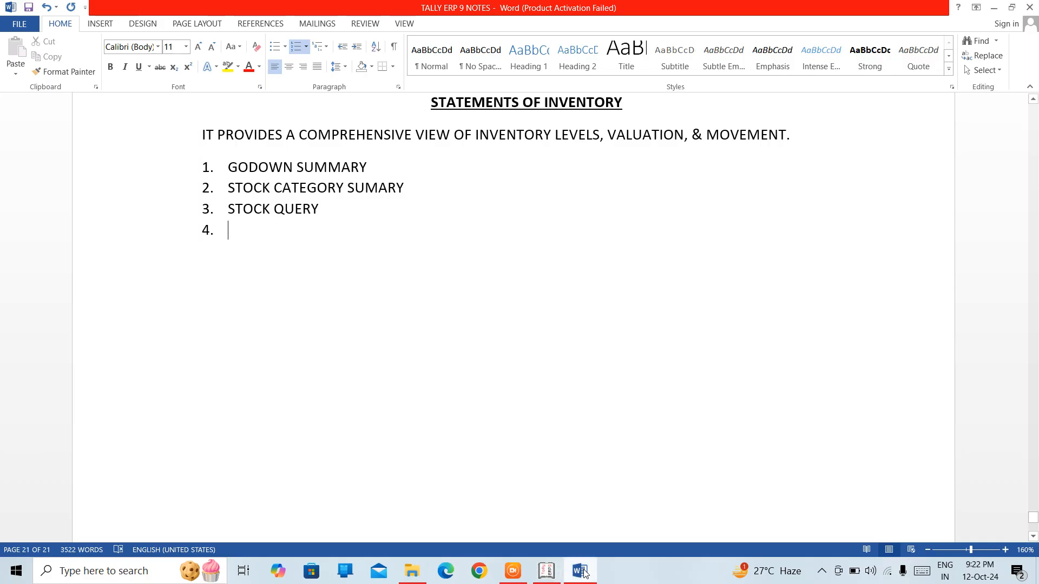
type("SALES ")
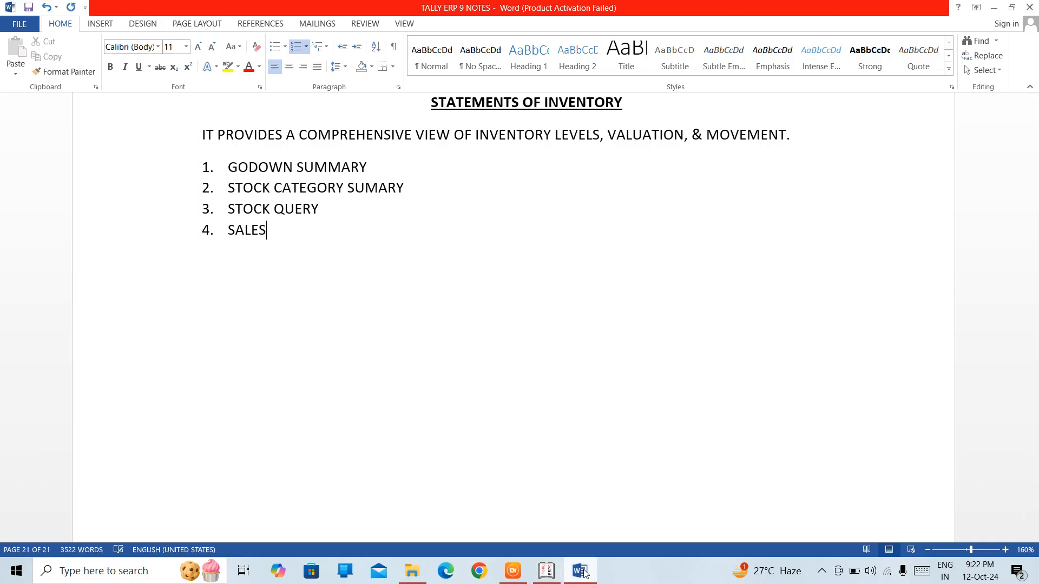
type("ORDER")
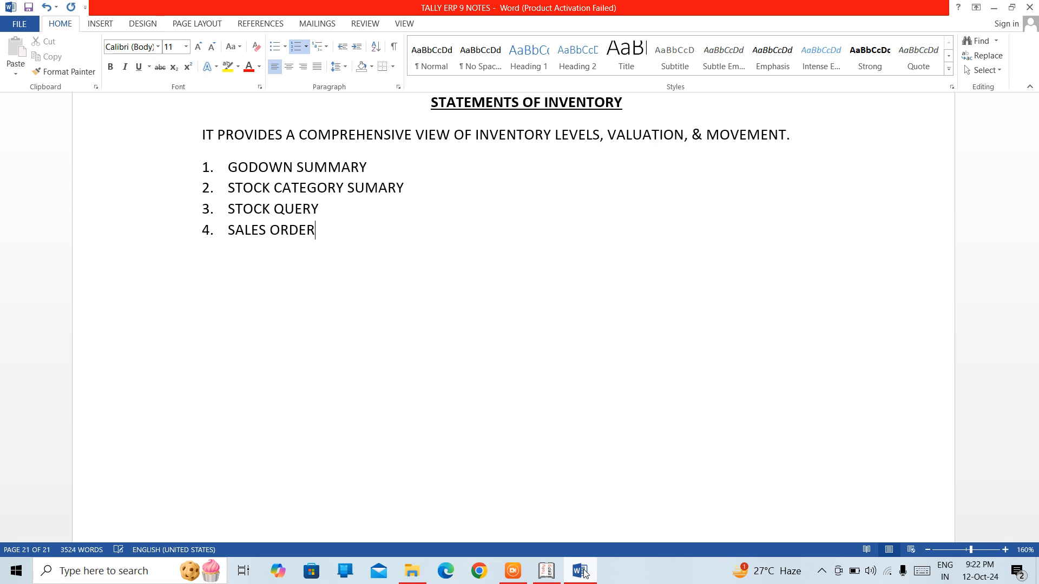
type(" OUTSTANDING")
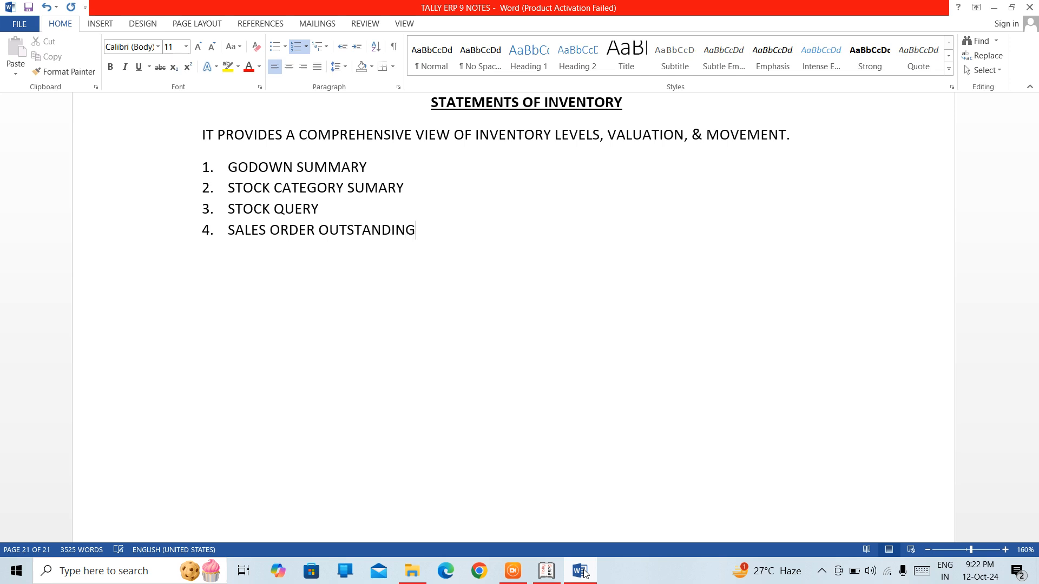
key("Return")
type("PURCHASE OR")
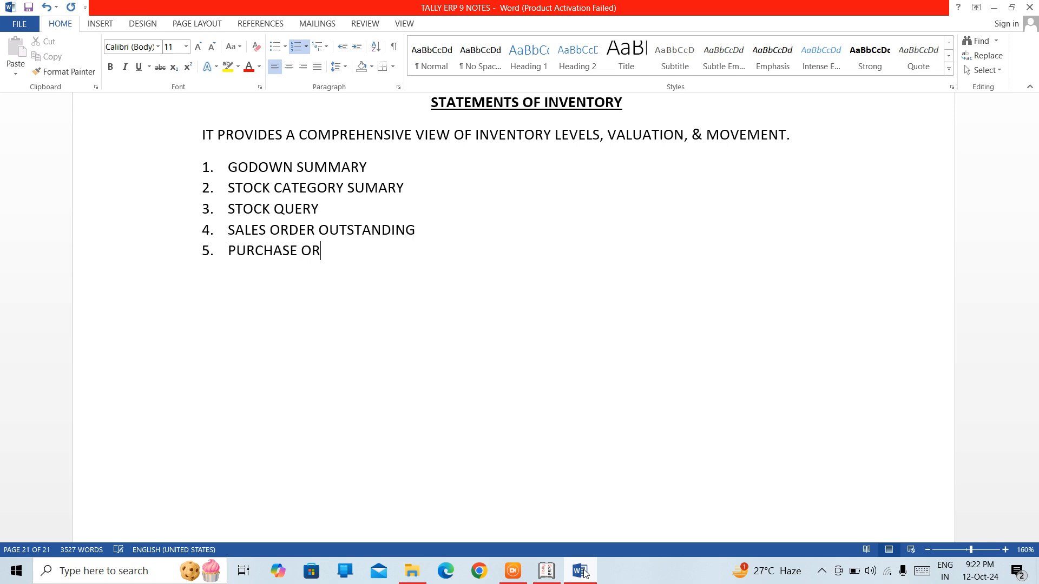
type("DER OUTSTANDING")
key("Return")
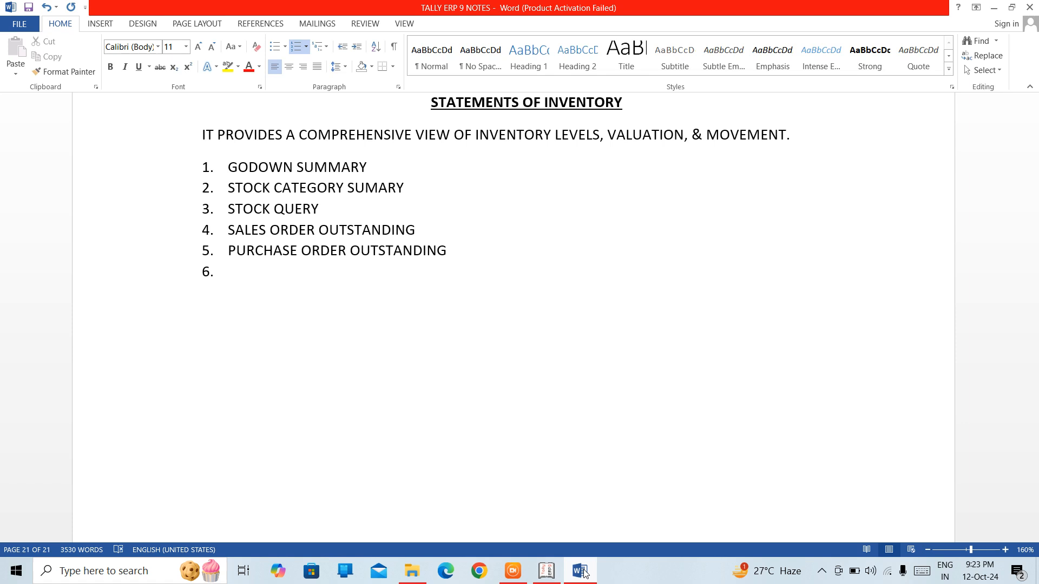
Step: Add "MIS REPORTS" and "CASH FLOW STATEMENT" as items 6 and 7 of the numbered list
type("MIS REPORTS")
key("Return")
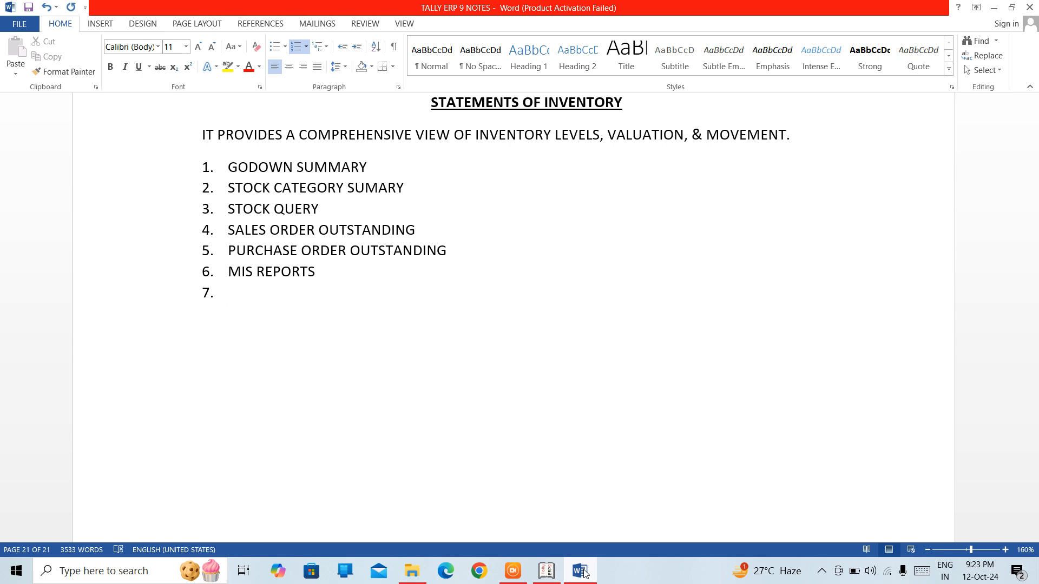
type("CASH FLOW STATEMENT")
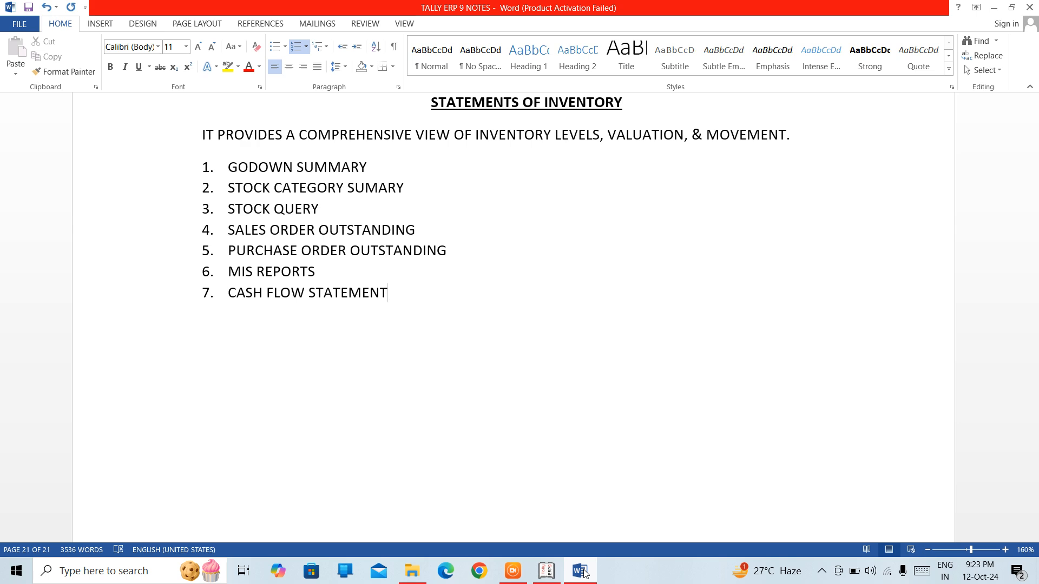
Step: Add "FUND FLOW STATEMENT" and "RATIO ANALYSIS" as items 8 and 9 of the numbered list
key("Return")
type("FUND")
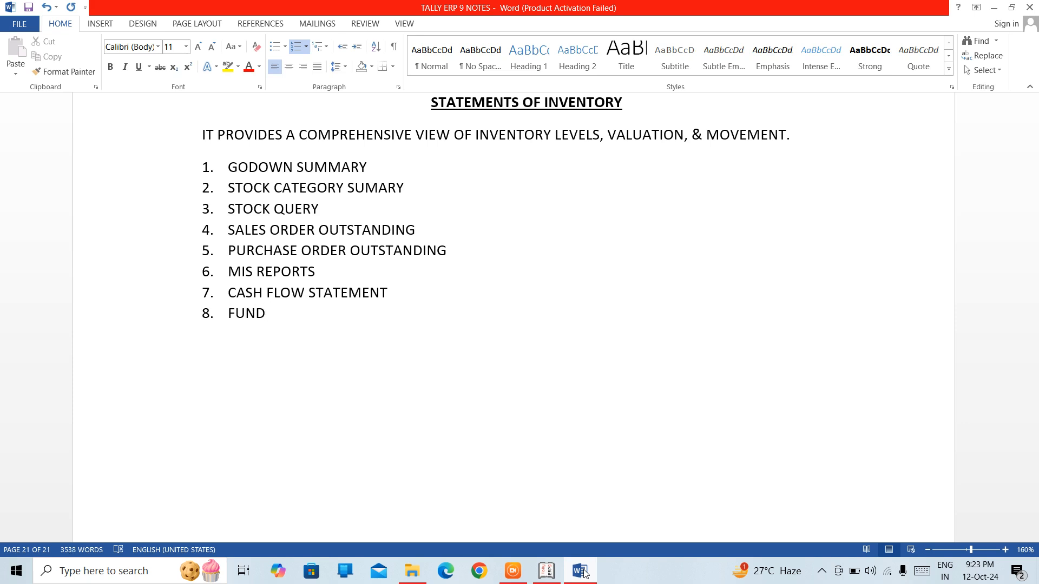
type(" FLOW STATEME")
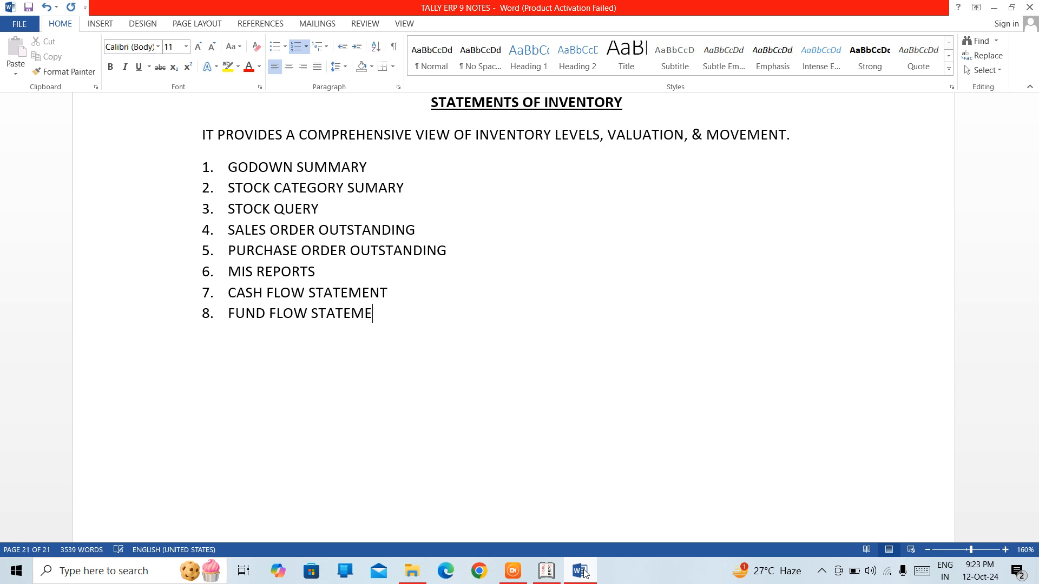
type("NT")
key("Return")
type("RATIO")
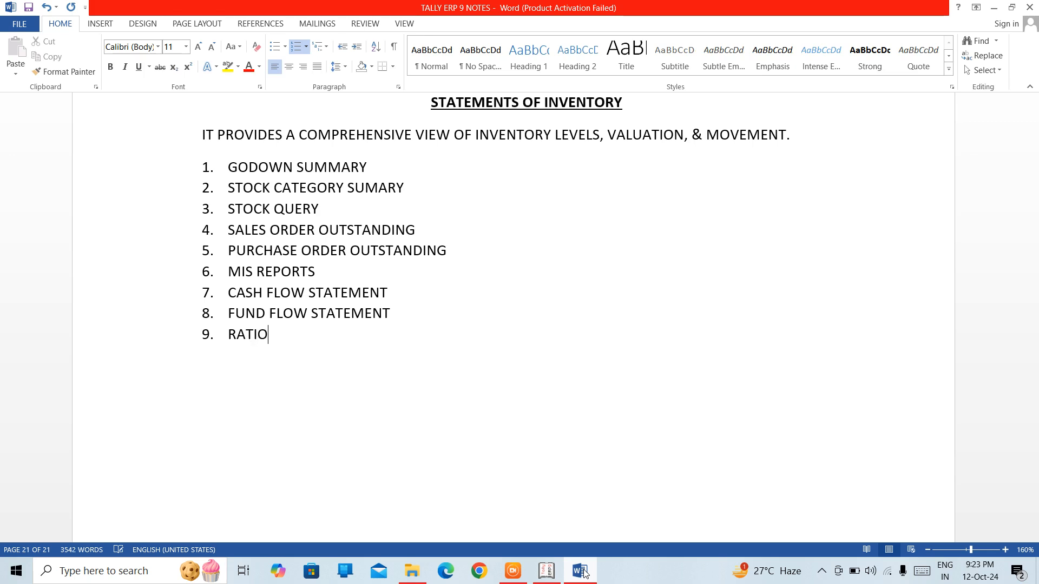
type(" ANALYSIS")
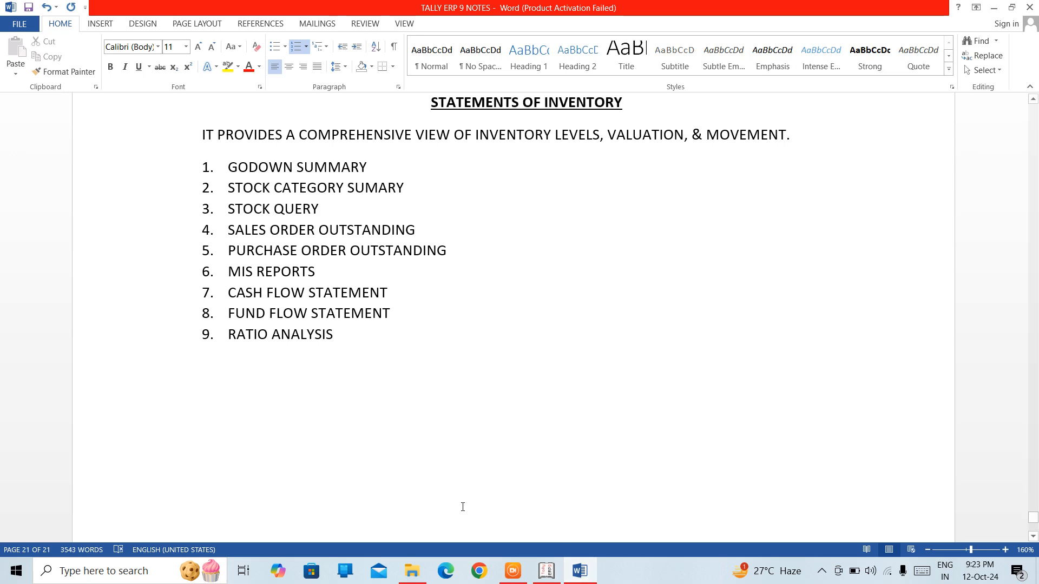
Step: End the list and start a new numbered list at 1 with the bold label "GODOWN SUMMARY-"
key("Return")
key("Return")
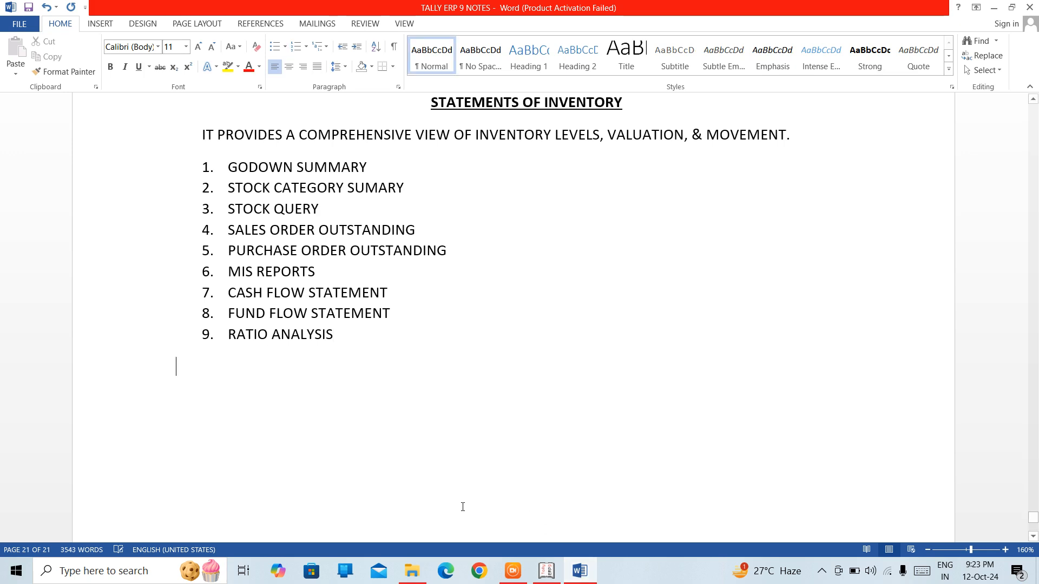
type("1.")
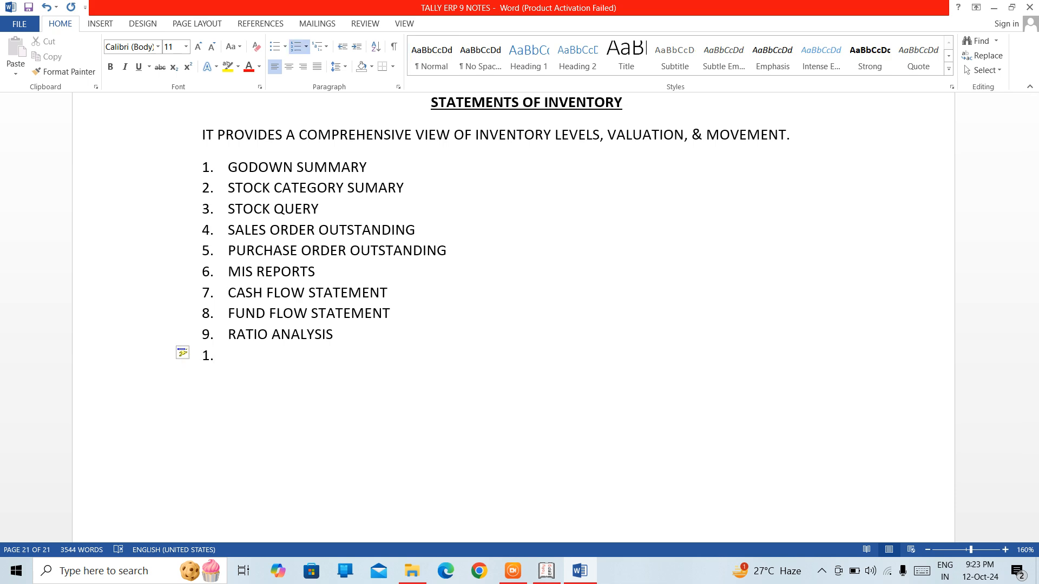
key("ctrl+b")
type("GODO")
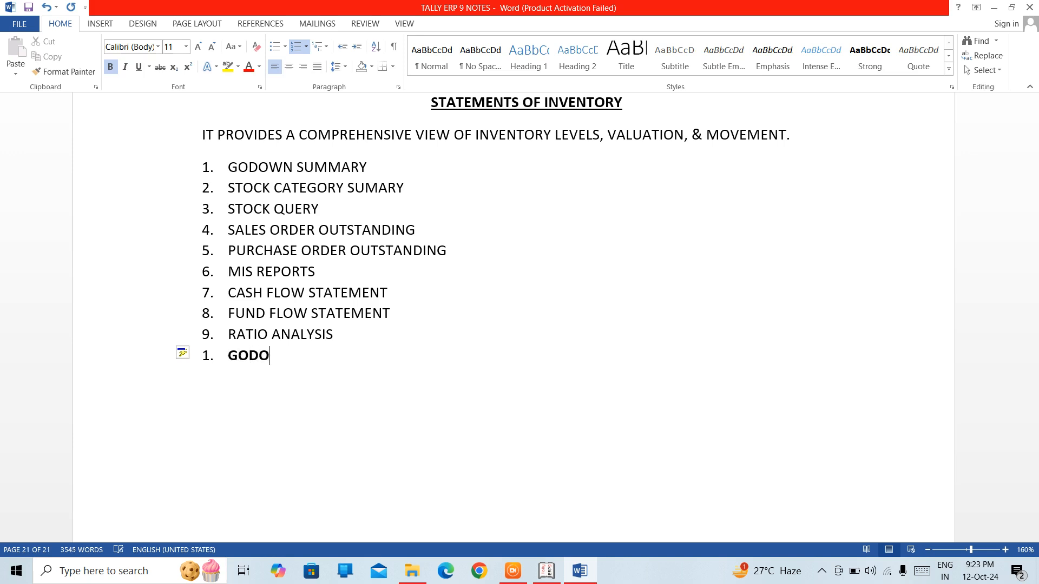
type("WN SUMMARY")
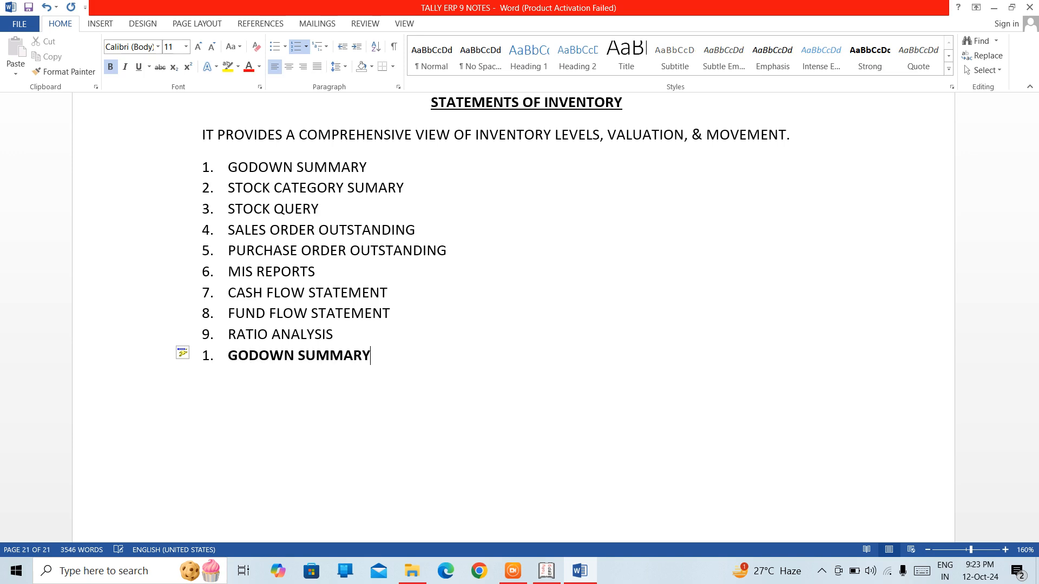
type("-")
key("ctrl+b")
Step: Begin the GODOWN SUMMARY description in regular text with "IT PROVIDES A COMPREHENSIVE VIEW OF"
type("IT PROVDES")
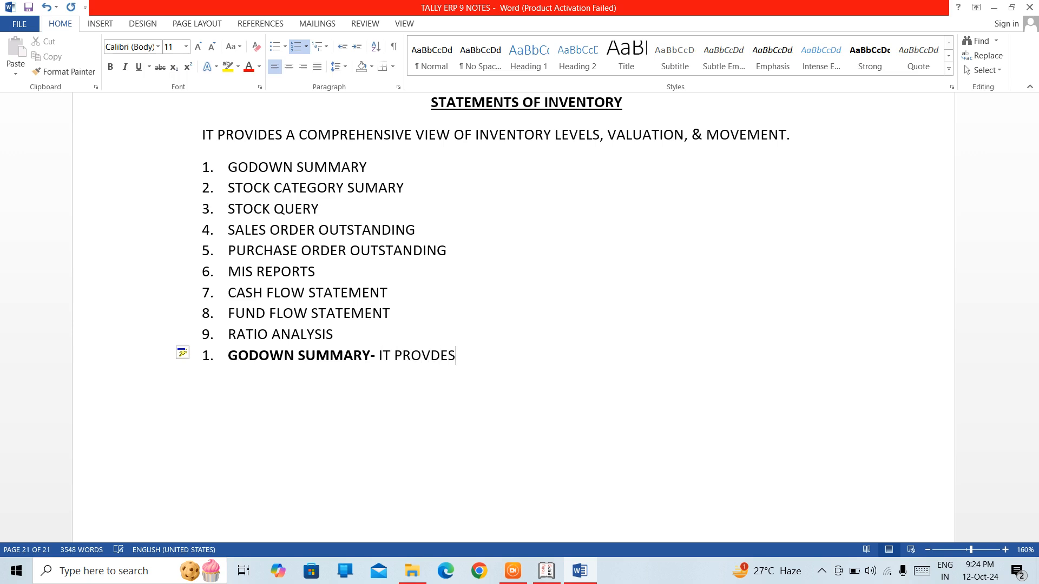
key("BackSpace")
key("BackSpace")
key("BackSpace")
type("IDES A COMPRE")
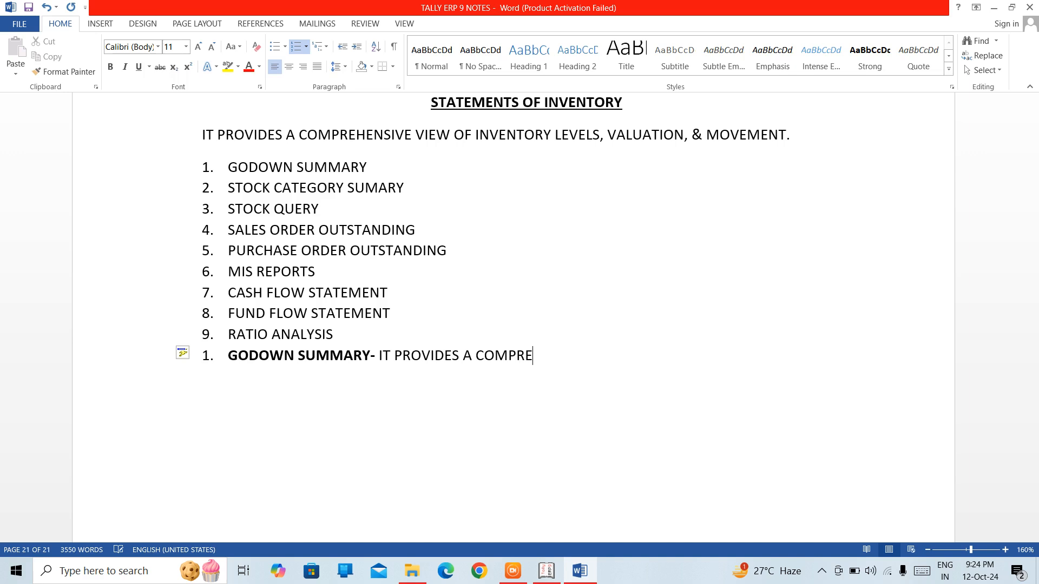
type("HENSIVE VIEW")
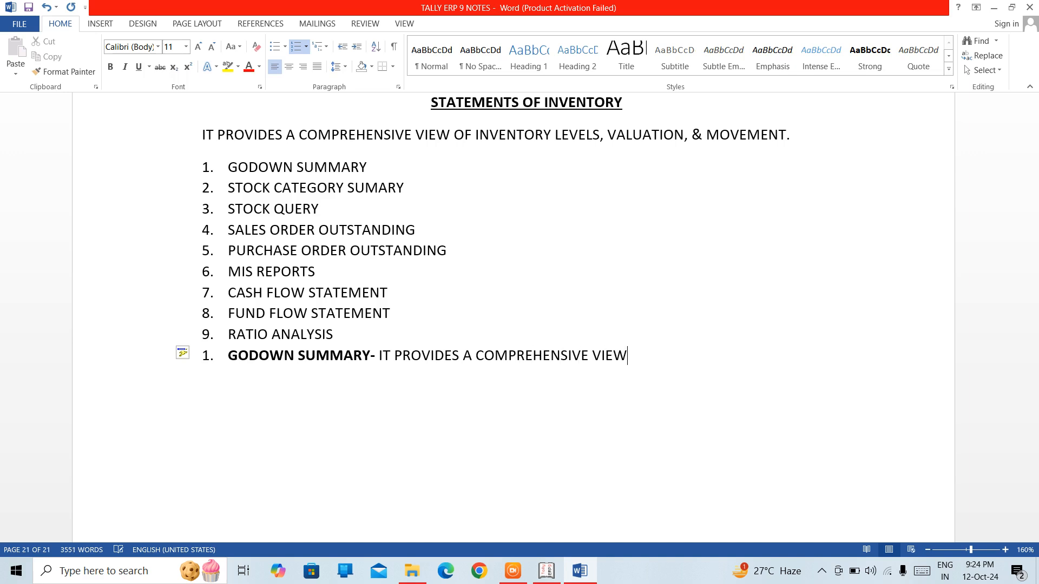
type(" OF INVENTOTY=")
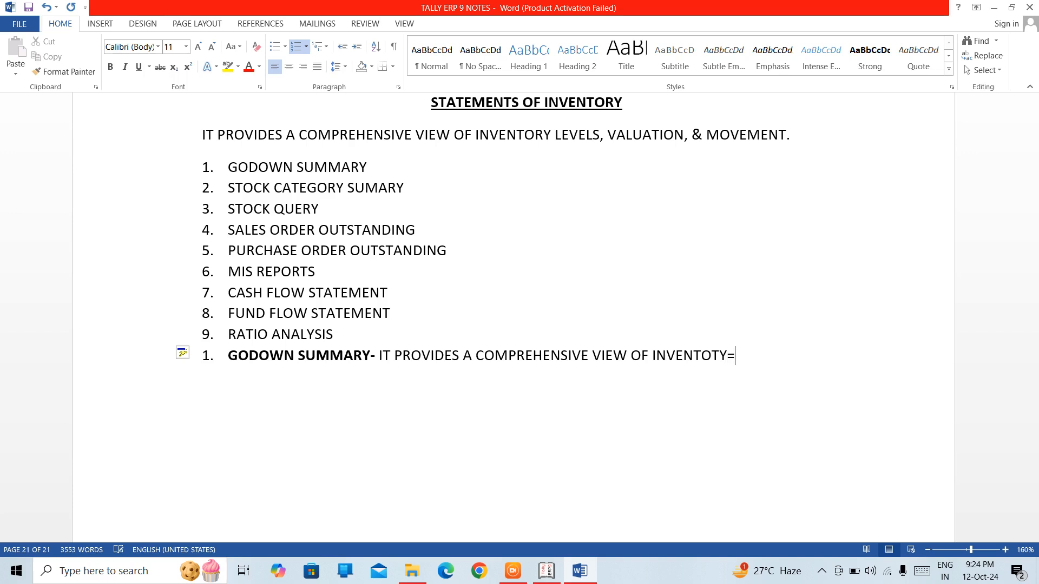
Step: Continue the Godown Summary description with "INVENTORY STORED IN DIFF GODOWNS"
key("BackSpace")
key("BackSpace")
key("BackSpace")
type("RY")
type(" ST")
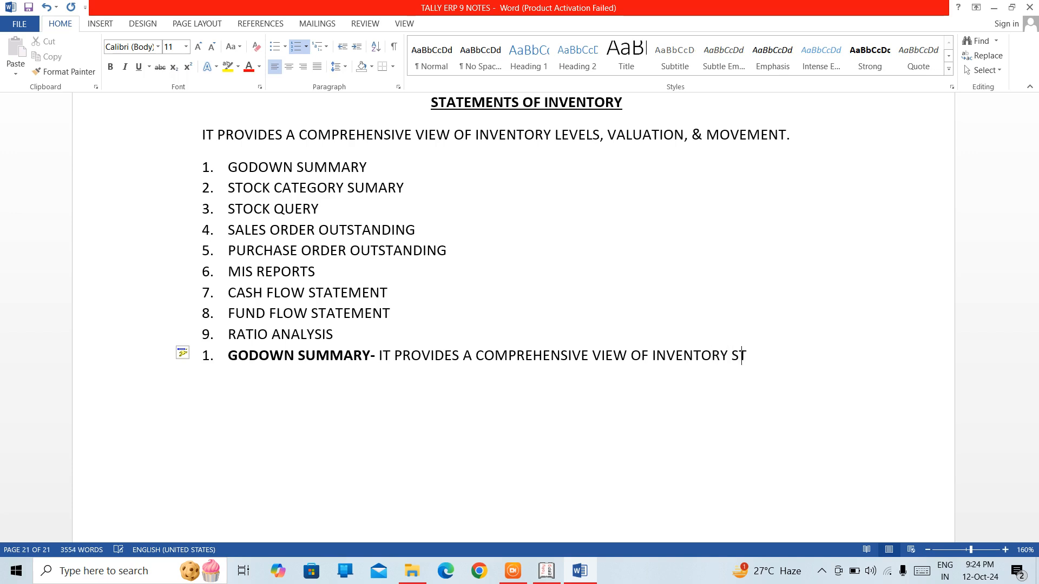
type("ORED IN ")
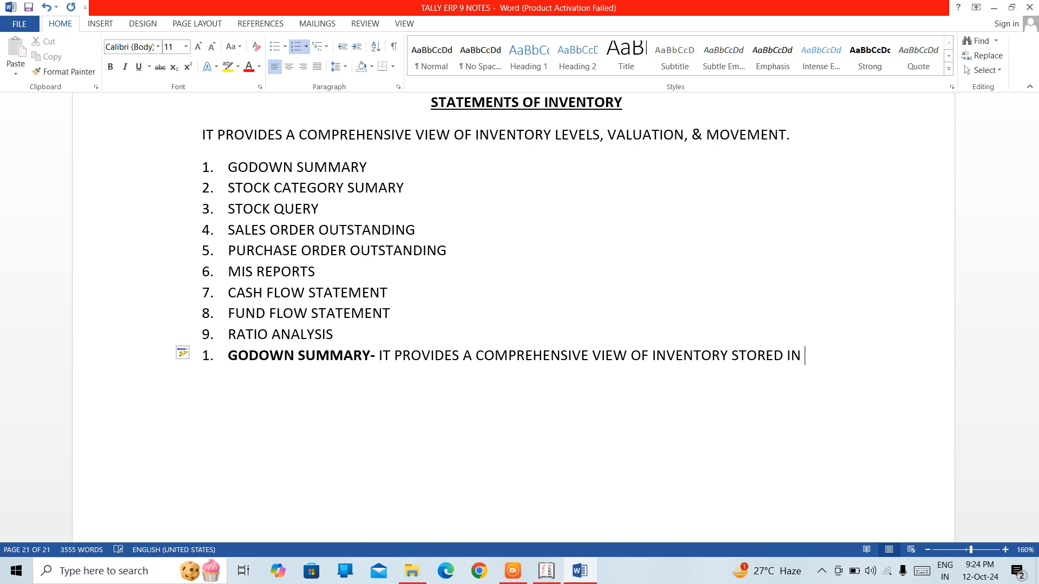
type("DO")
key("BackSpace")
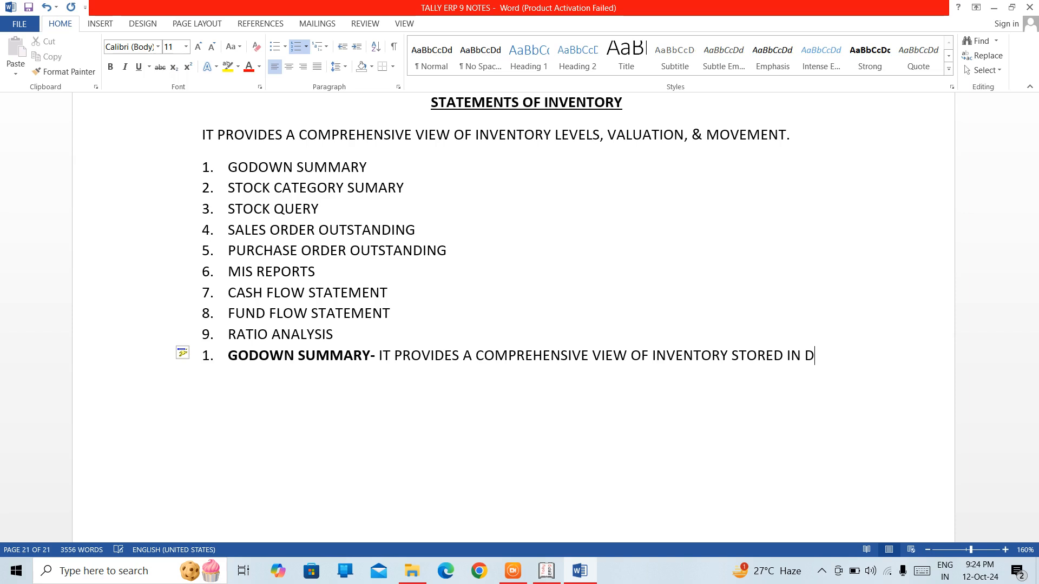
type("IFF")
type("GODOWNS")
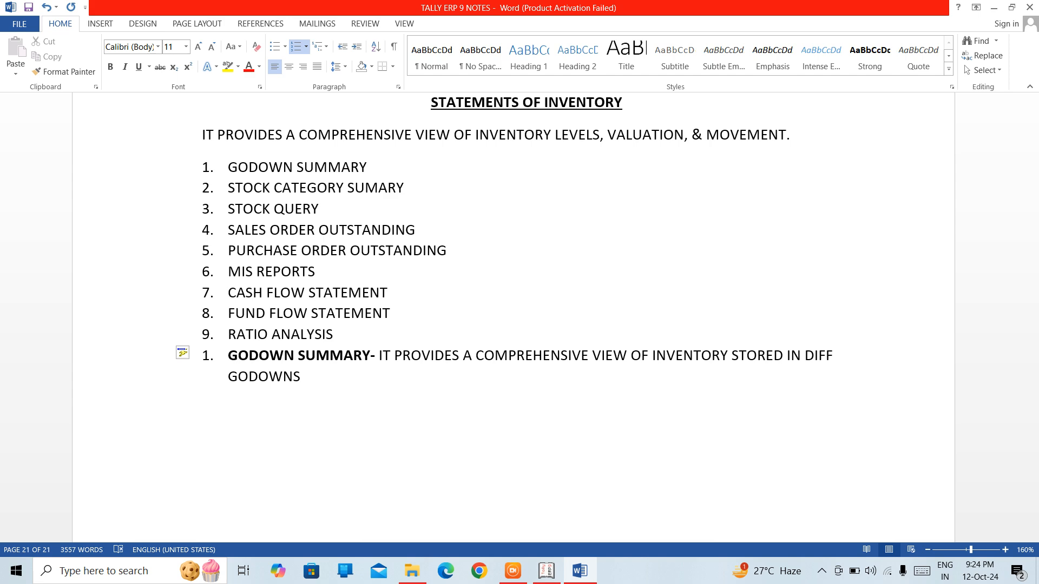
type(" (WAREHOUS")
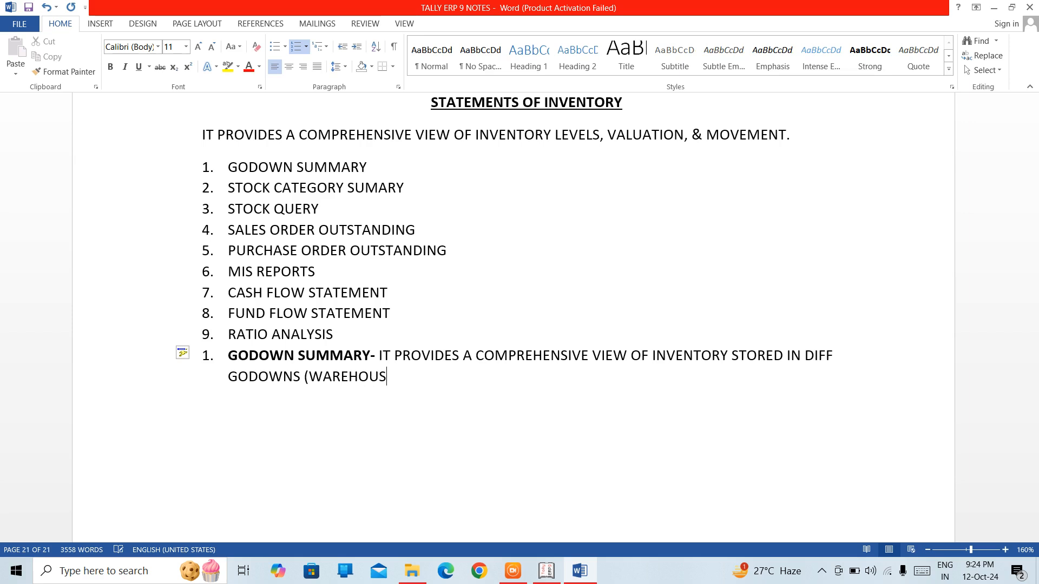
type("ES) ")
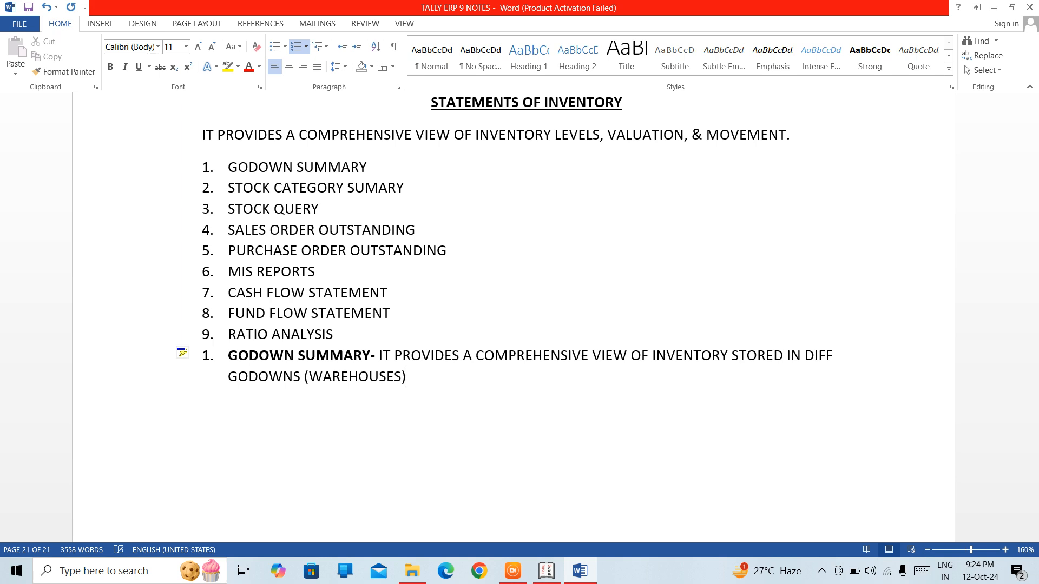
type(", ENABLING B")
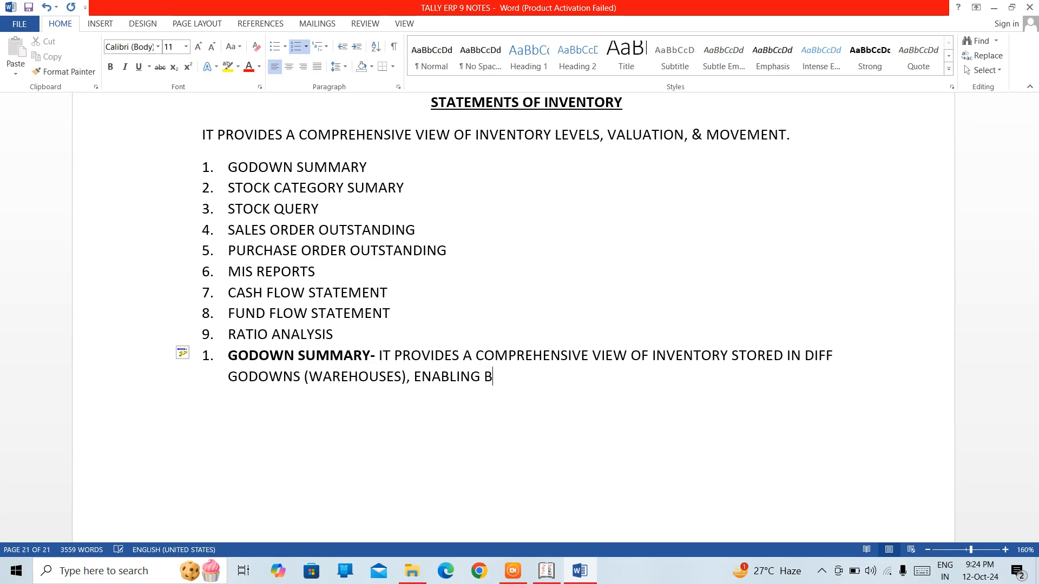
type("USINESSES")
type(" TO MA")
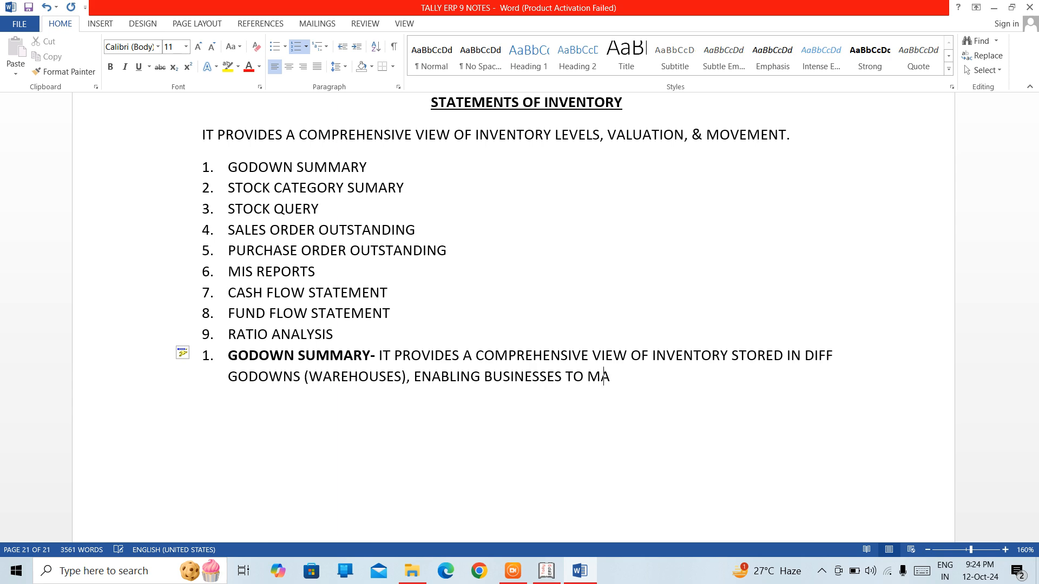
type("NAGE AND TRACK")
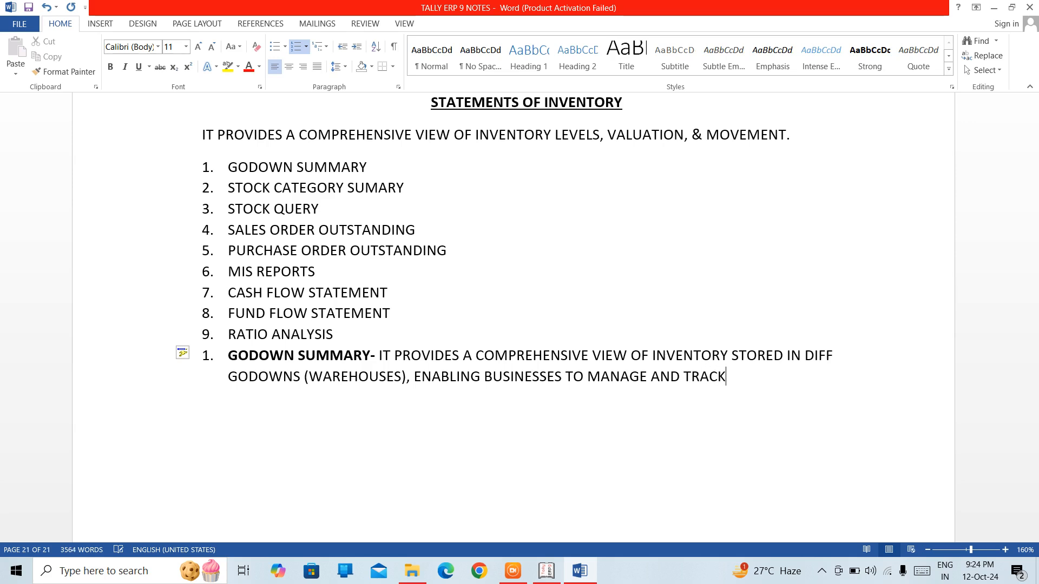
type(" STOCK LEVEL")
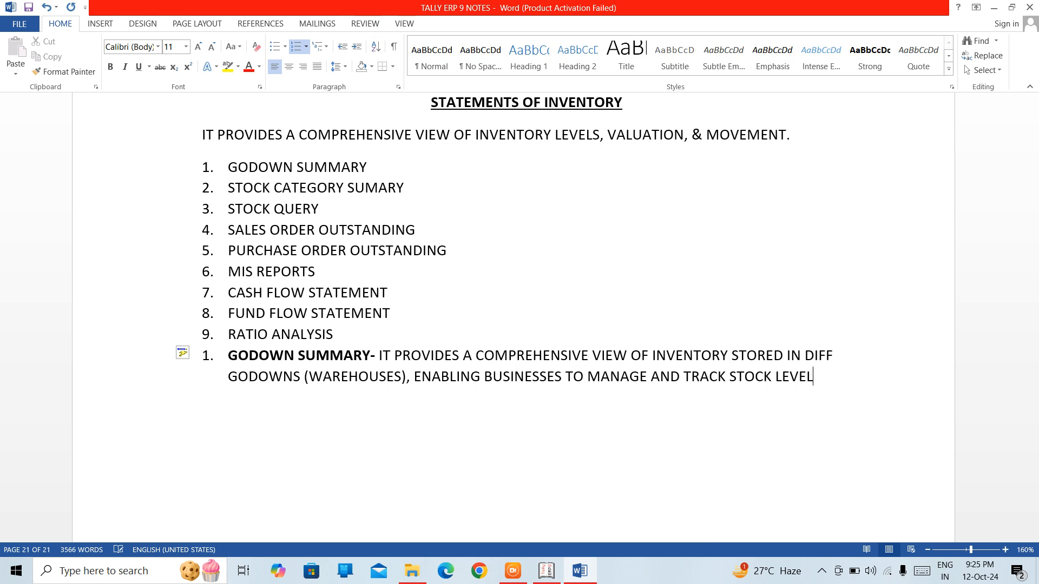
type("S EFFICIENT")
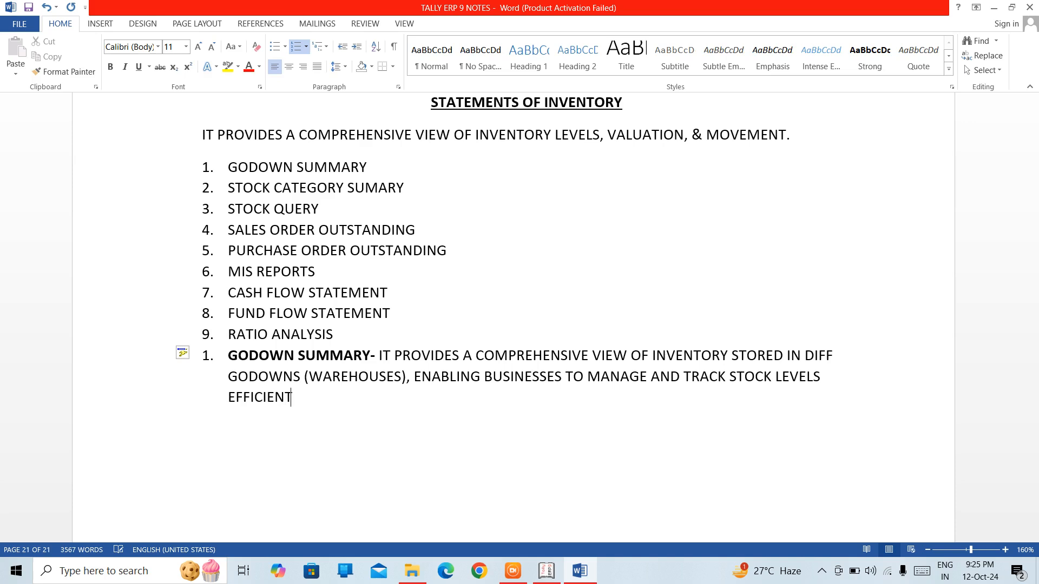
type("LY.")
Step: Switch to Tally.ERP 9 and open the Godown Summary for the DELHI godown from Statements of Inventory
left_click(548, 575)
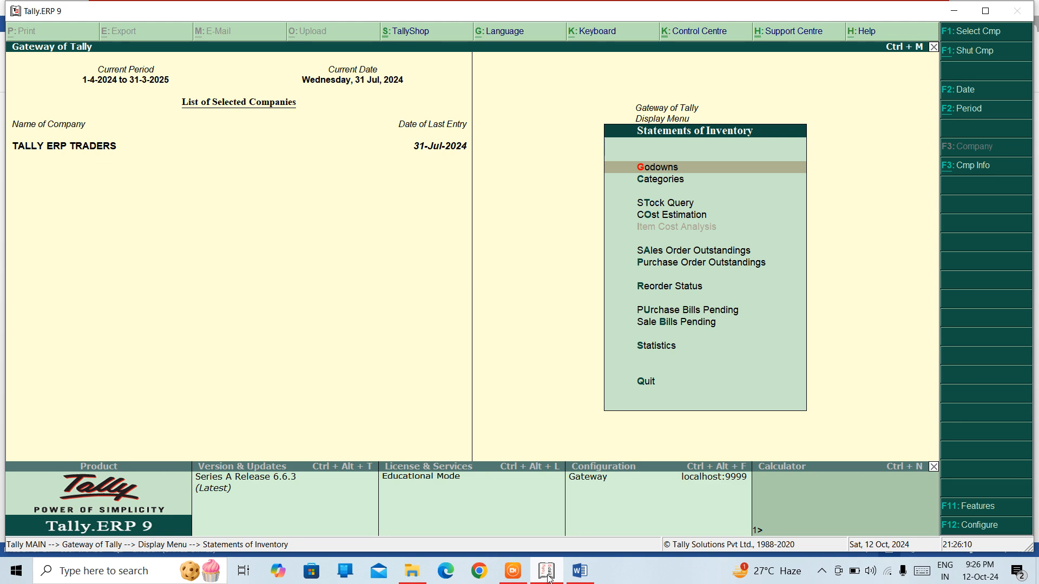
key("Return")
key("Down")
key("Down")
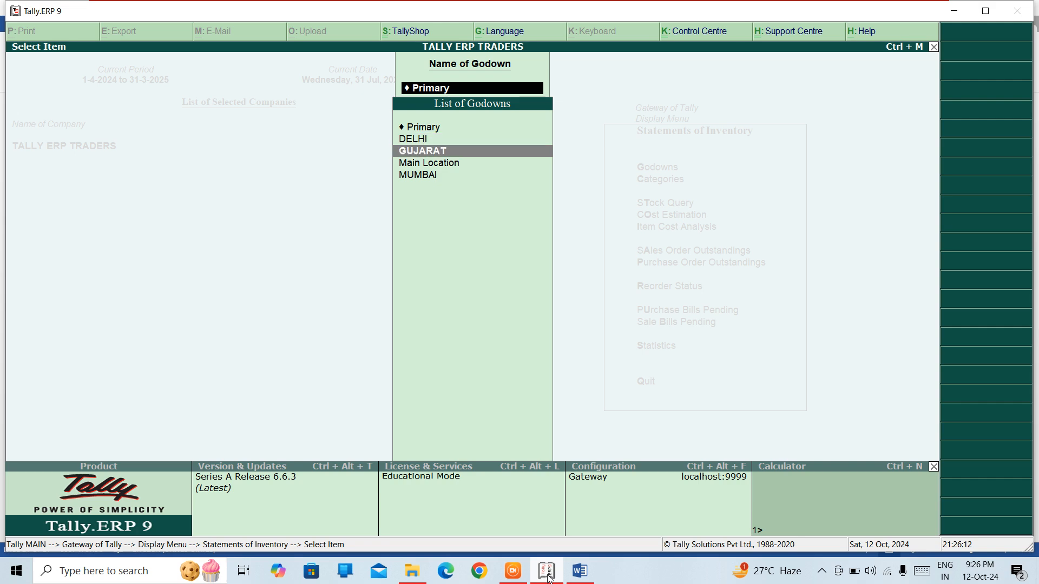
key("Down")
key("Up")
key("Up")
key("Down")
key("Down")
key("Down")
key("Up")
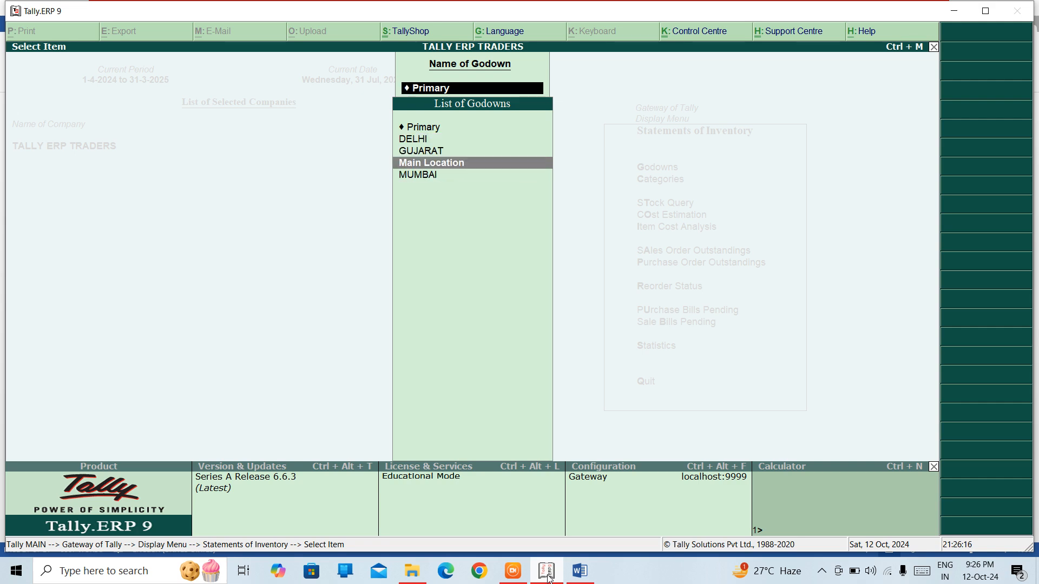
key("Down")
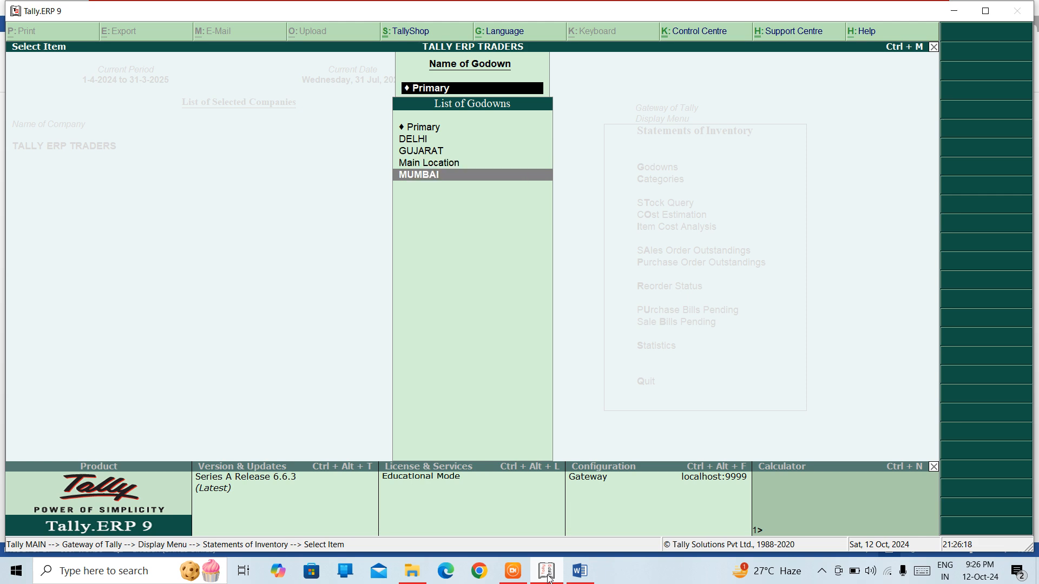
key("Up")
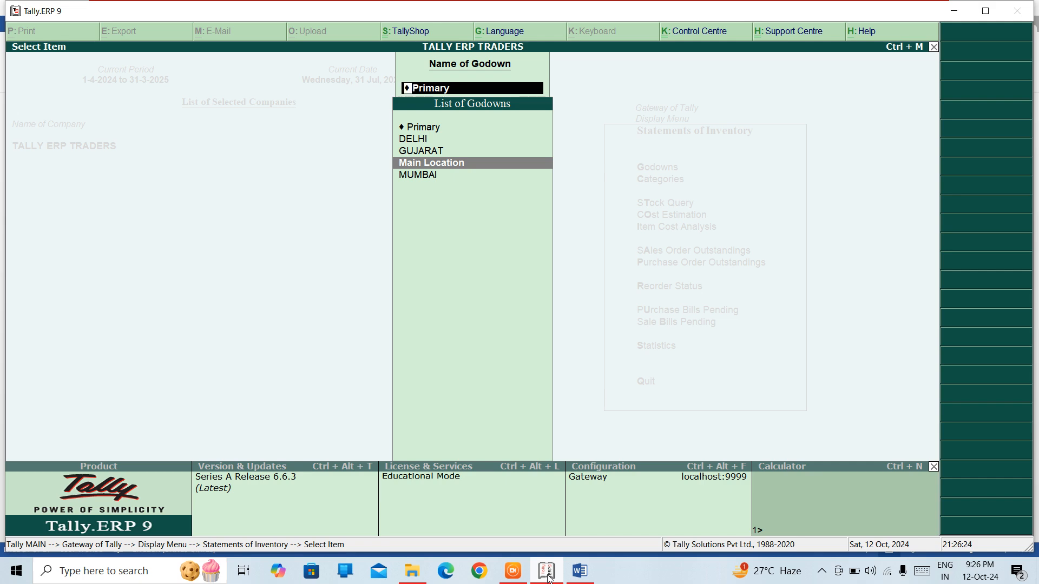
key("Up")
key("Up")
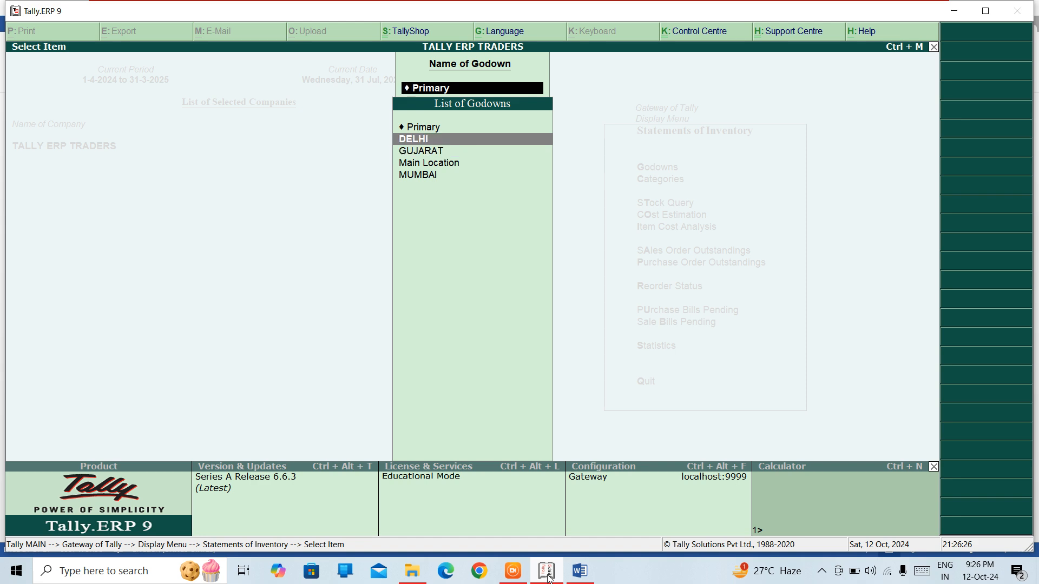
key("Return")
Step: Examine the closing quantity, rate and value of each stock group and item in the DELHI Godown Summary
key("Down")
key("Down")
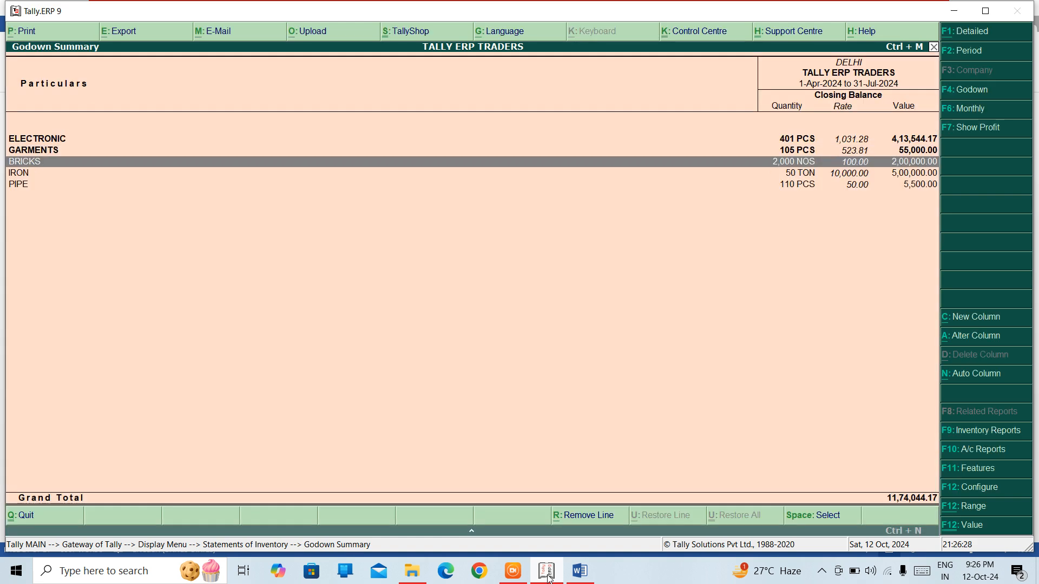
key("Up")
key("Up")
key("Down")
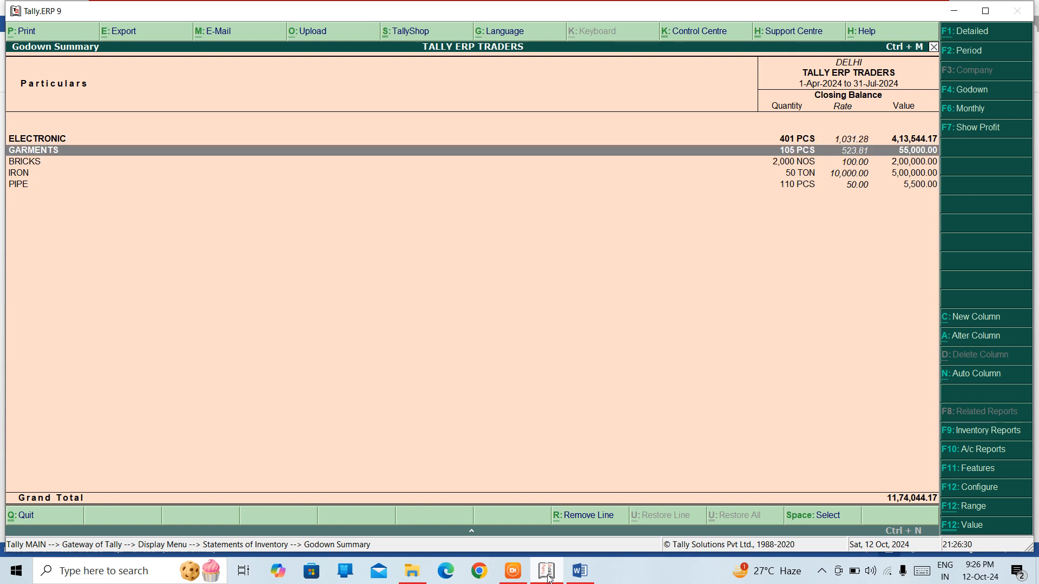
key("Up")
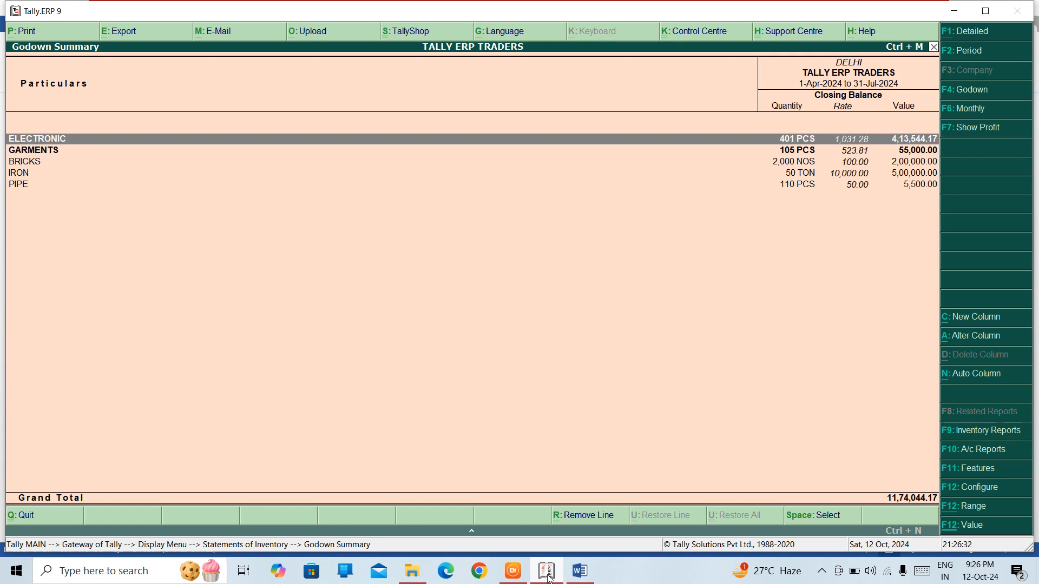
key("Down")
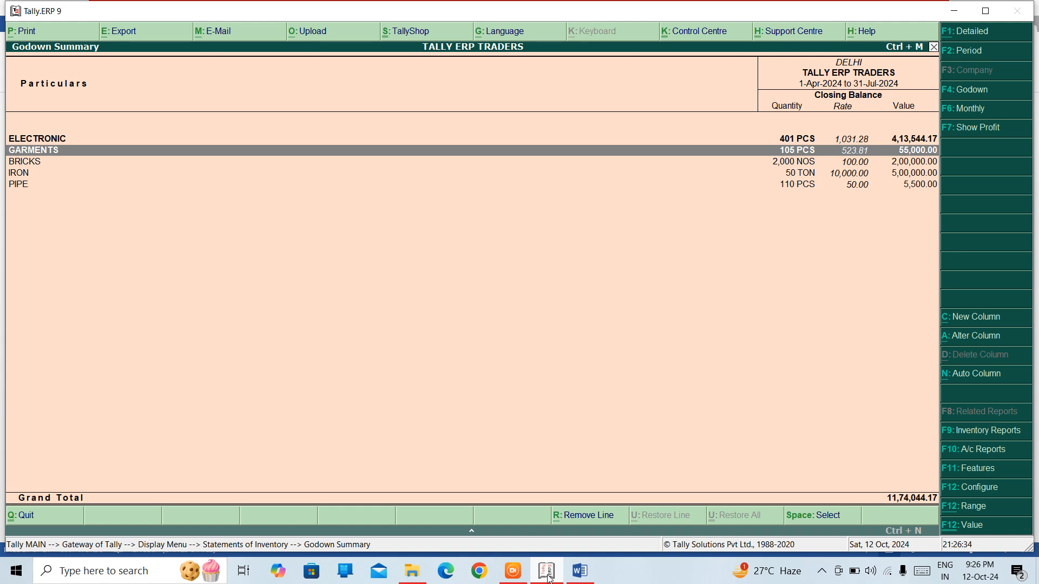
key("Down")
key("Down")
key("Down")
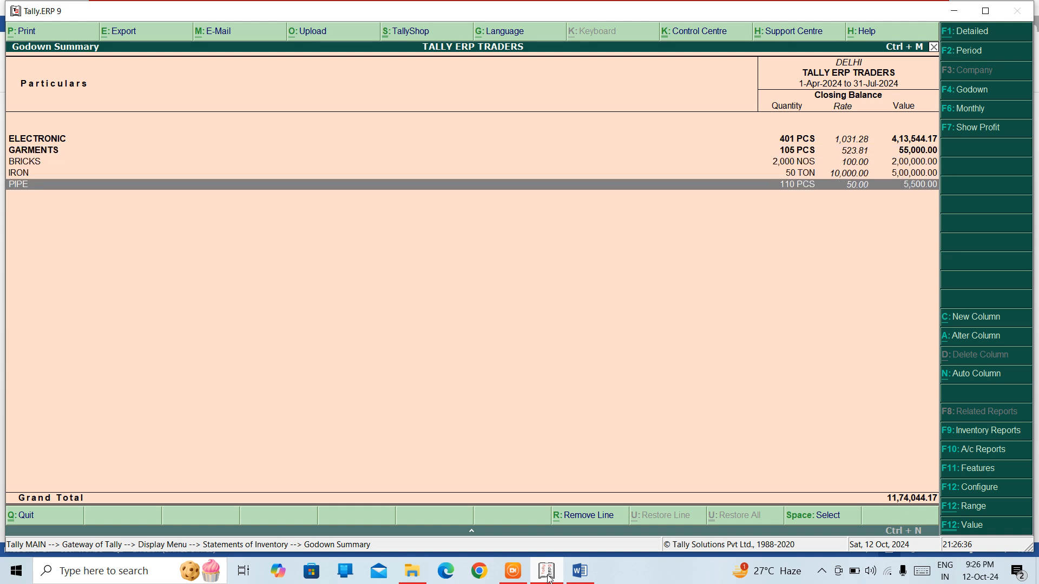
key("Up")
key("Up")
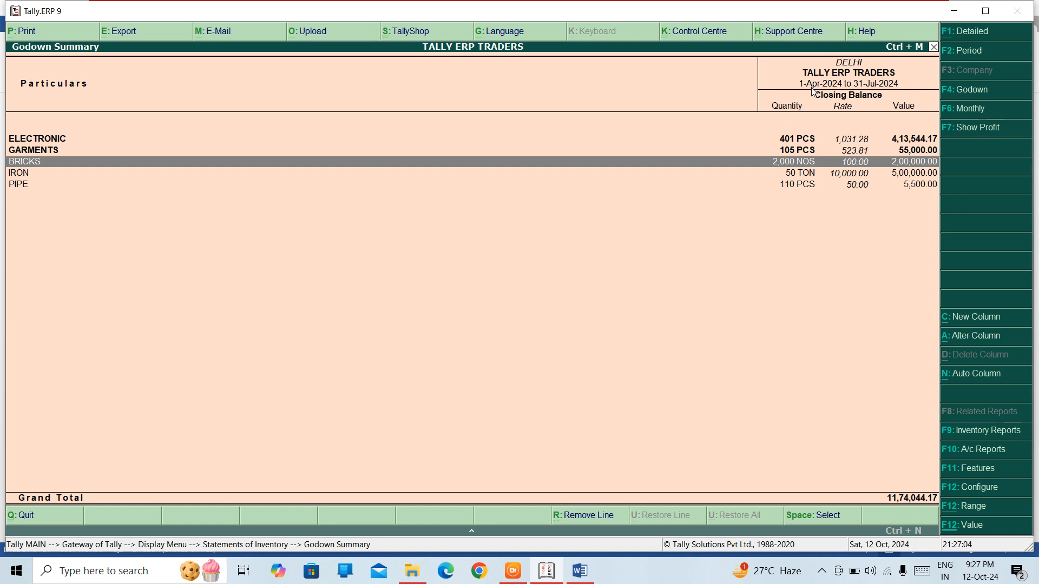
Step: Change the Godown Summary's period to end on 31-3-25, keeping the 1-4-2024 start date
key("F2")
key("Return")
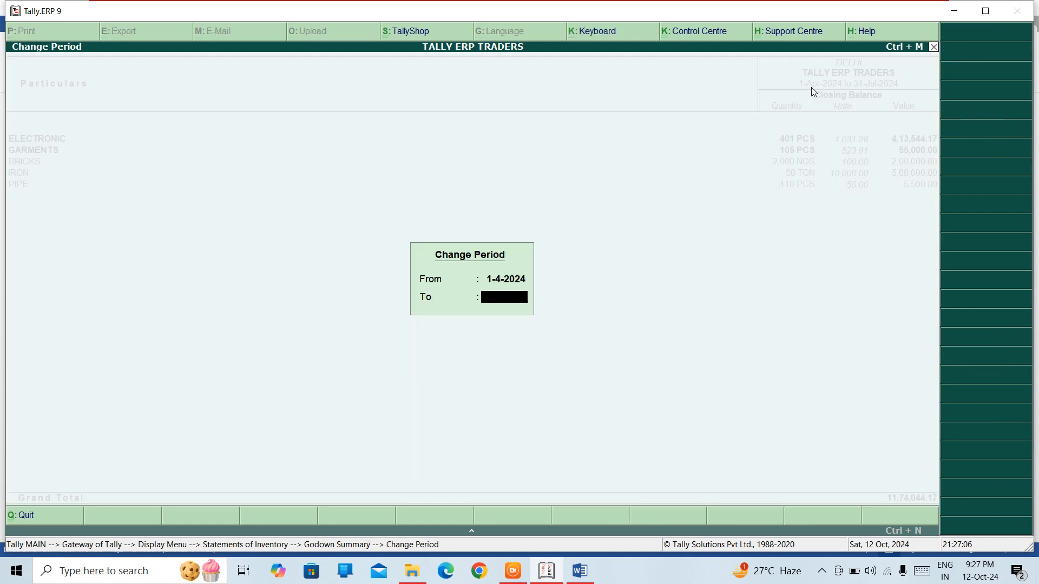
type("31-3-25")
key("Return")
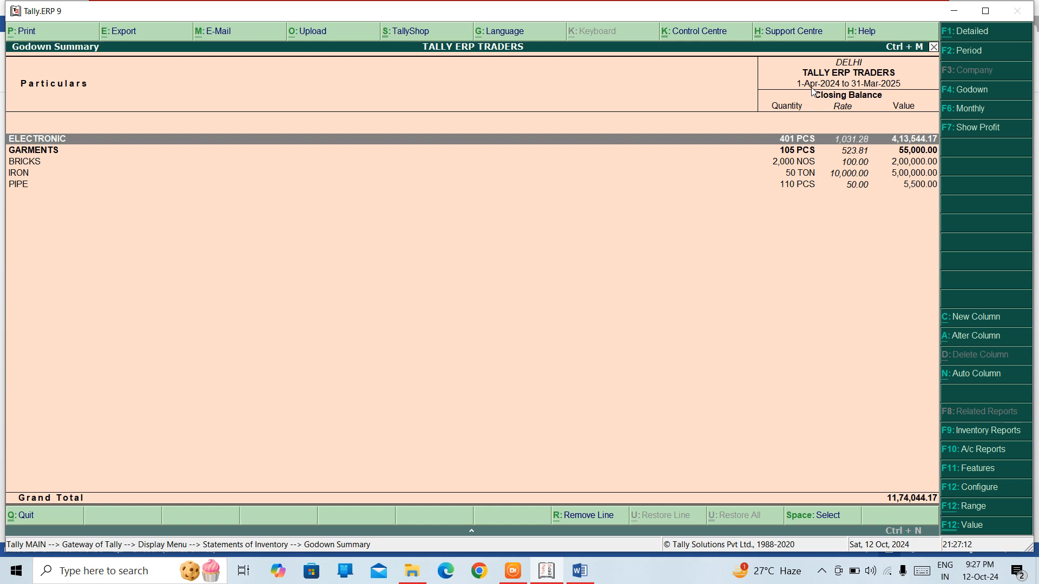
Step: Show the Godown Summary in detailed view and examine the items under the ELECTRONIC group
key("alt+F1")
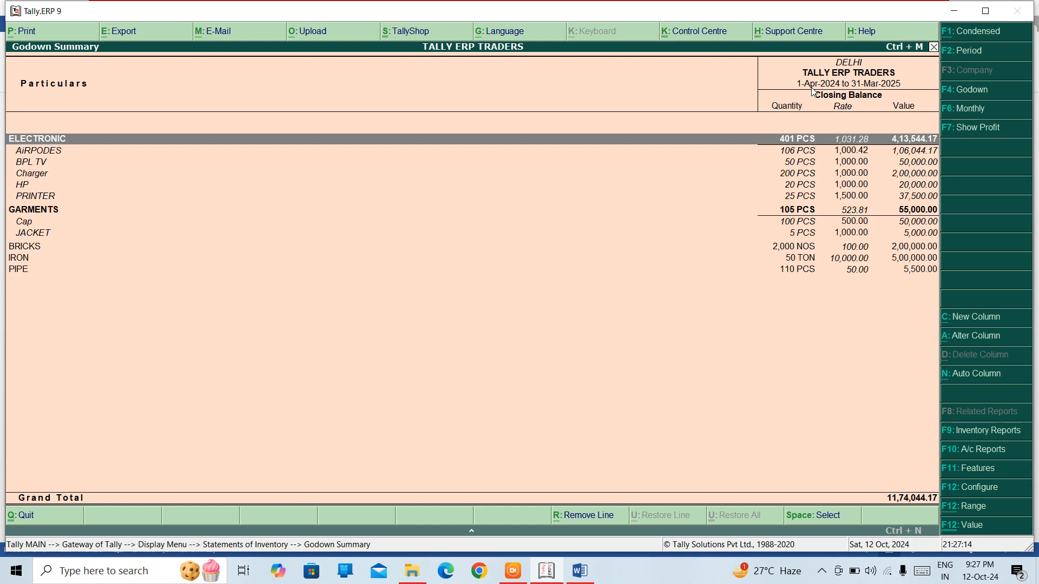
left_click(39, 155)
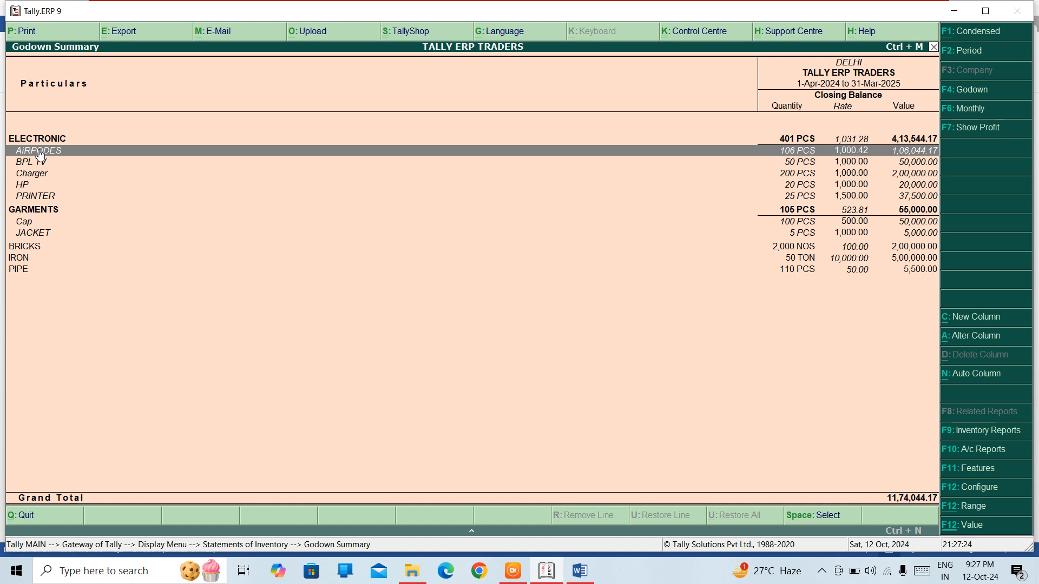
key("Up")
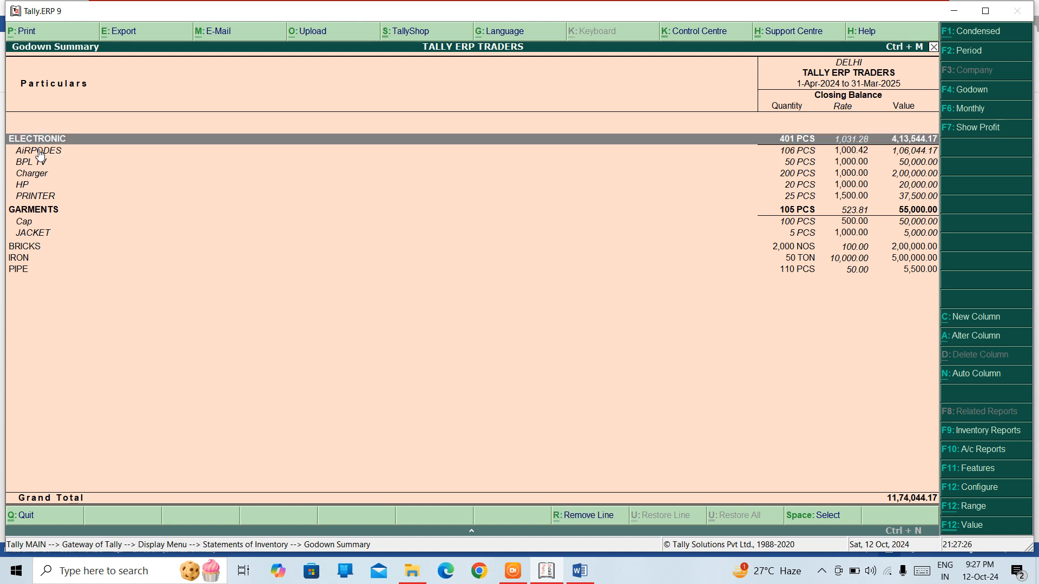
key("Down")
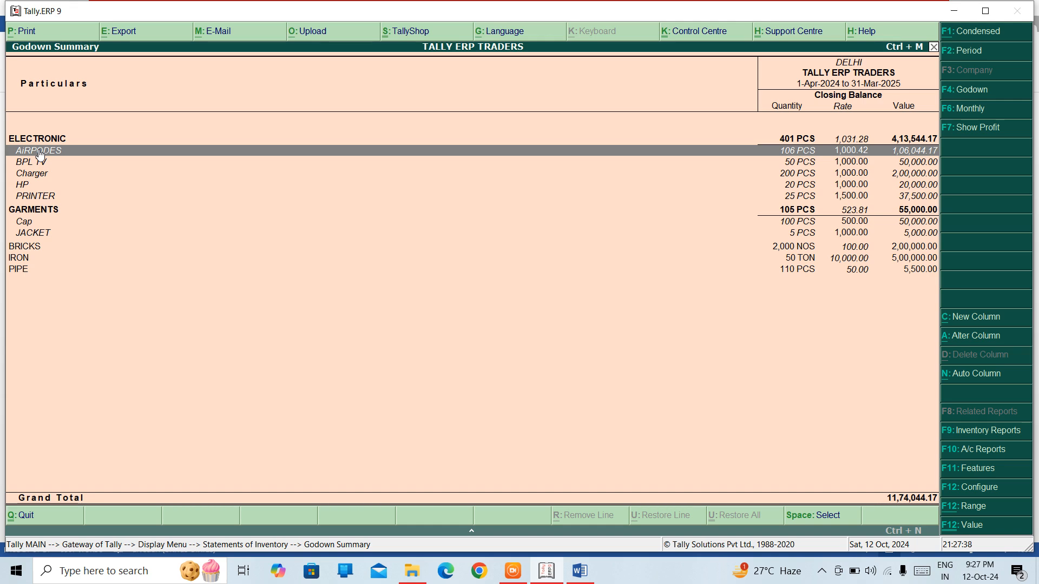
Step: Close the Godown Summary and go back to the main Gateway of Tally menu
key("Escape")
key("Escape")
key("Escape")
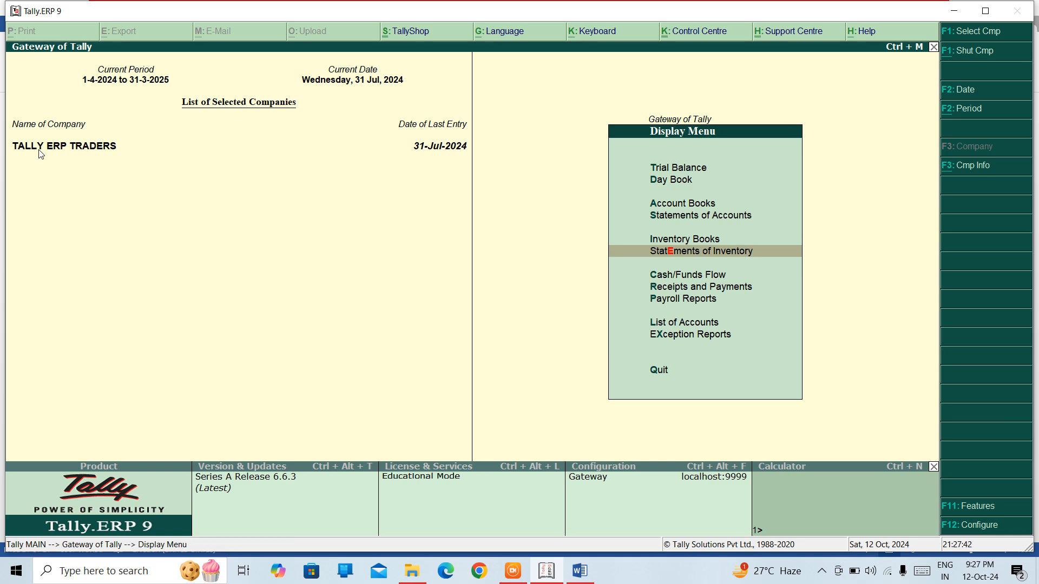
key("Escape")
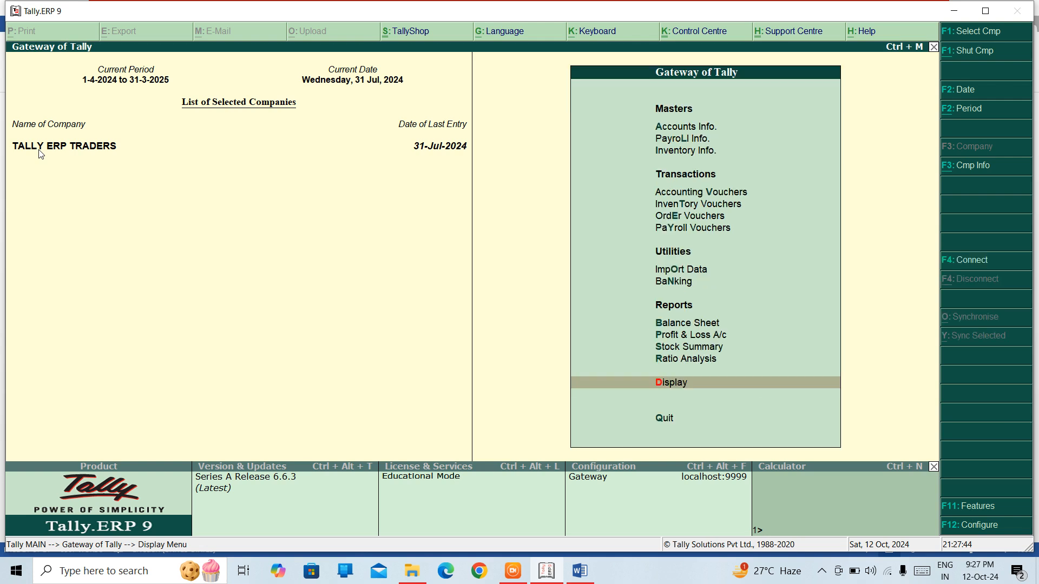